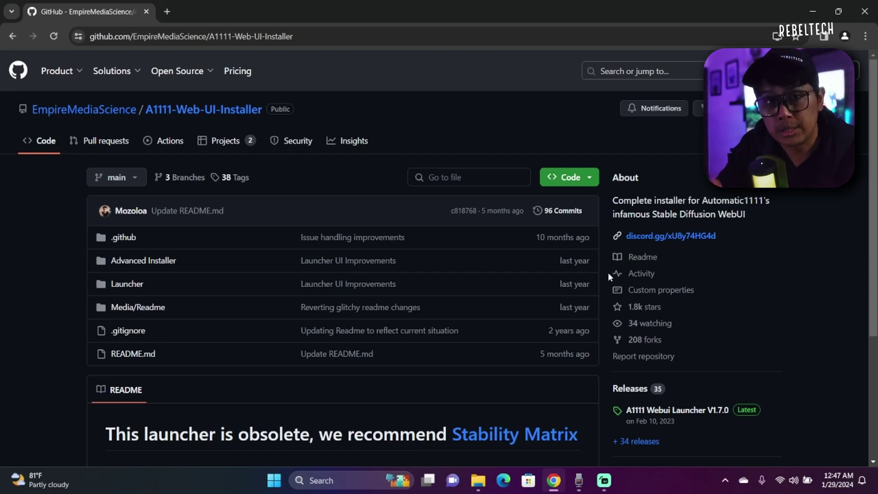
# Run the A1111 autoinstaller from Downloads and complete a Clean Install into Documents.
pyautogui.scroll(-1, 636, 336)
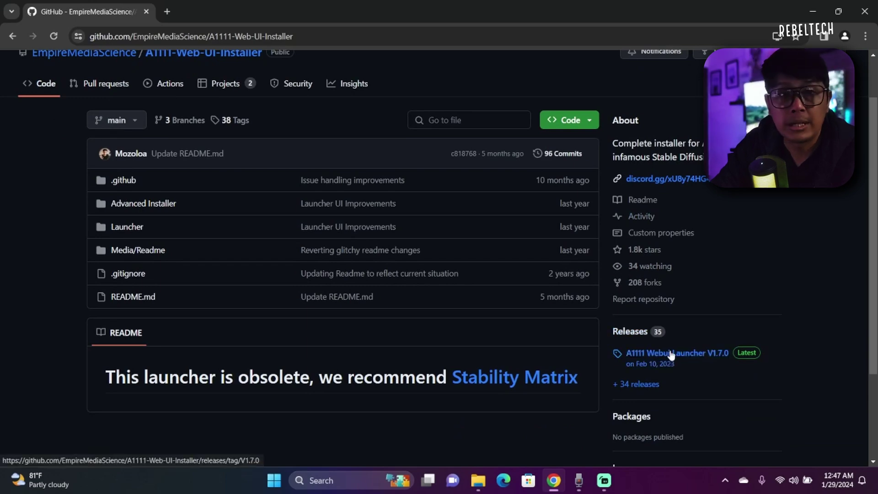
pyautogui.moveTo(478, 480)
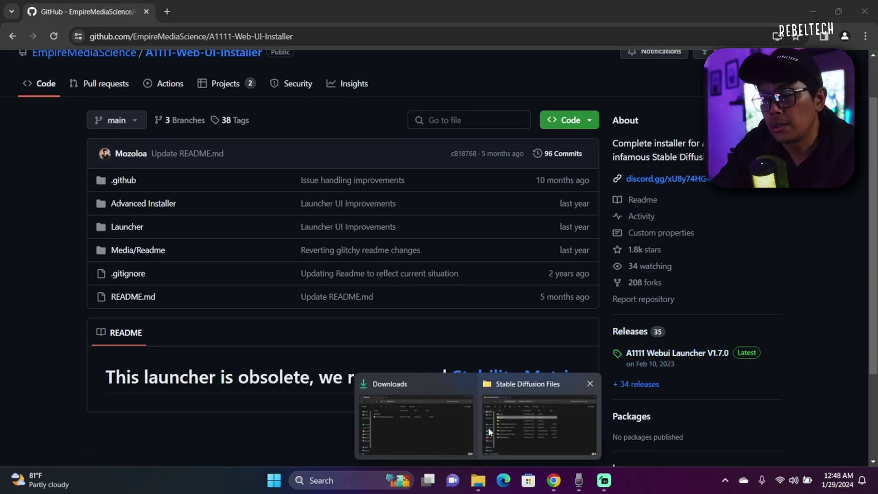
pyautogui.click(460, 427)
pyautogui.doubleClick(330, 221)
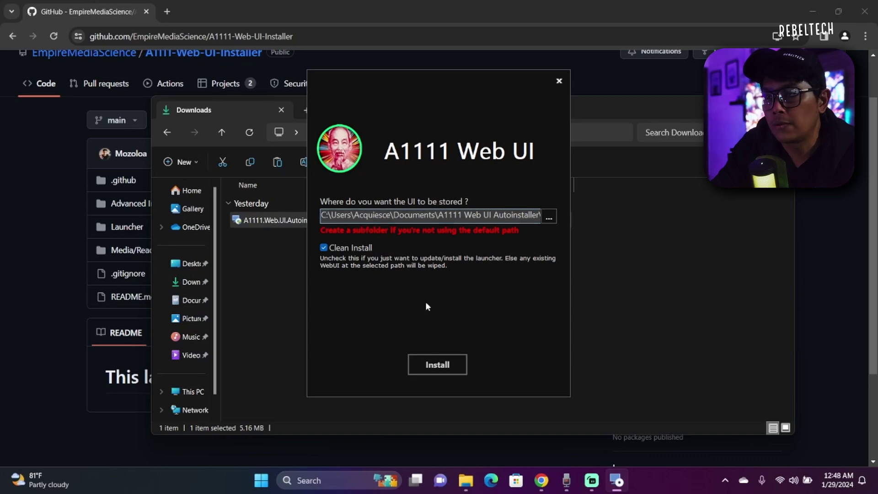
pyautogui.click(442, 365)
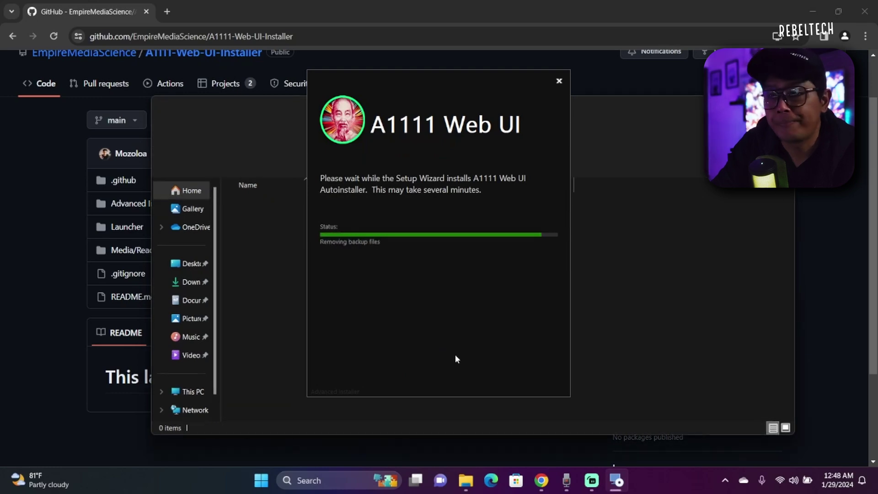
pyautogui.click(525, 376)
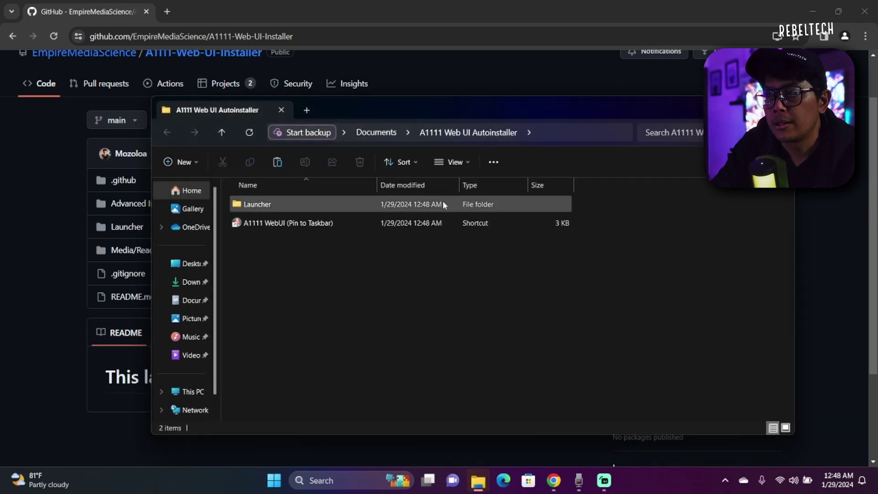
# Launch the 'A1111 WebUI (Pin to Taskbar)' shortcut and decline the SD 1.5 model download.
pyautogui.click(270, 224)
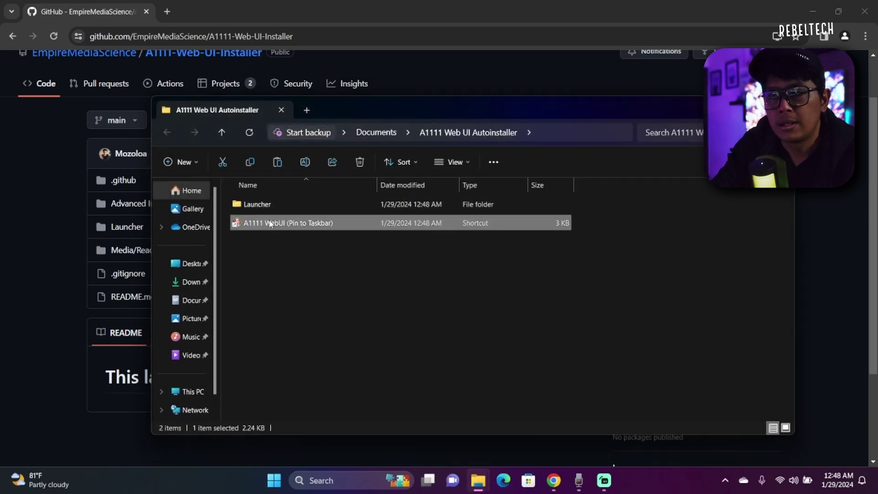
pyautogui.doubleClick(300, 223)
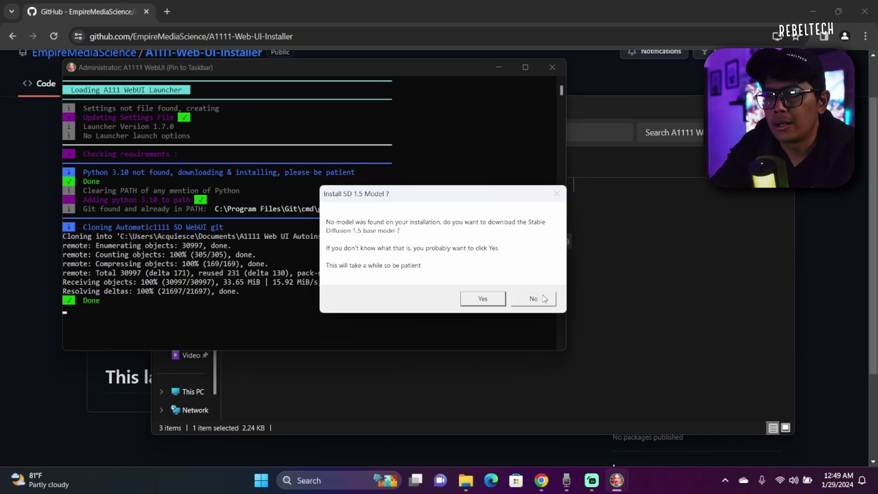
pyautogui.click(534, 299)
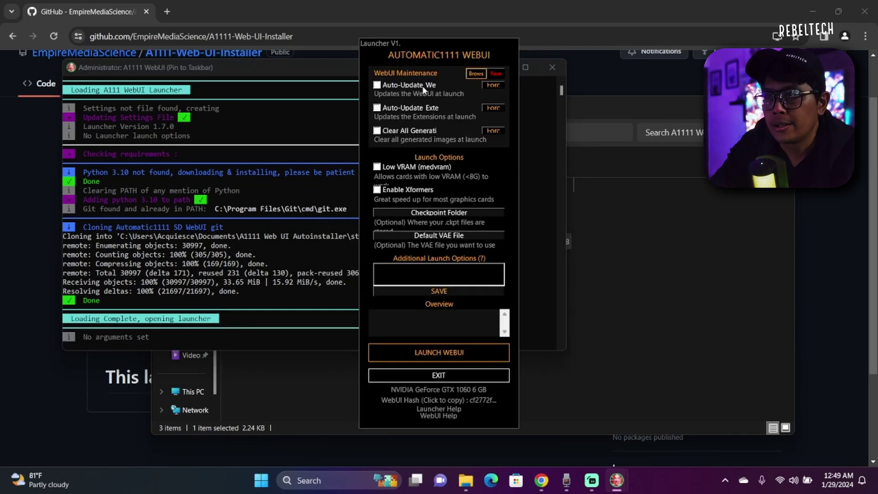
# Enable Auto-Update WebUI, Auto-Update Extensions, Low VRAM (medvram) and Xformers, then launch the WebUI.
pyautogui.click(414, 88)
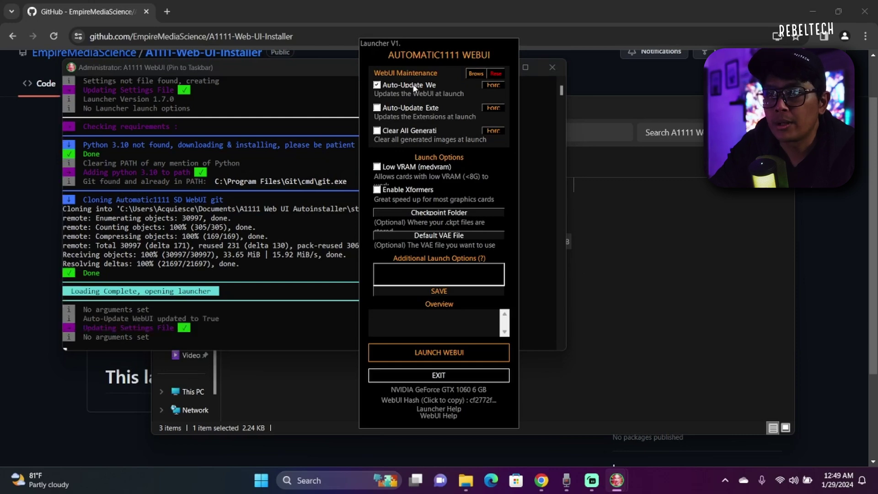
pyautogui.click(395, 109)
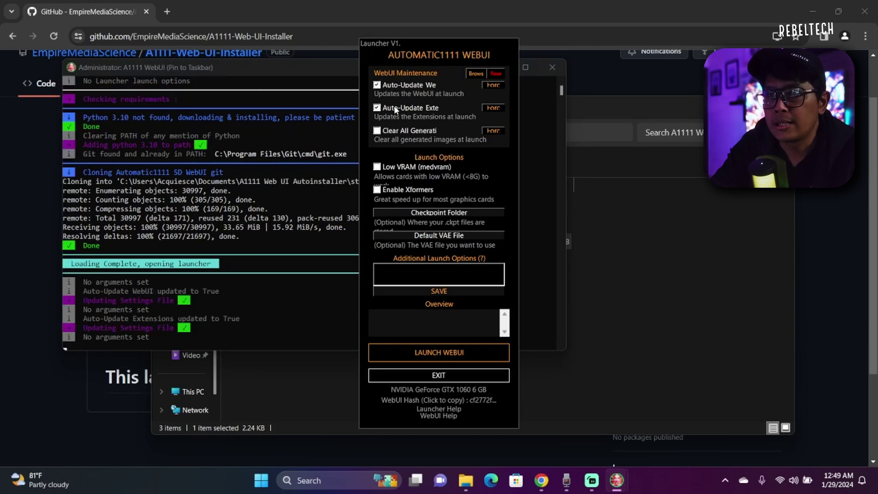
pyautogui.click(403, 169)
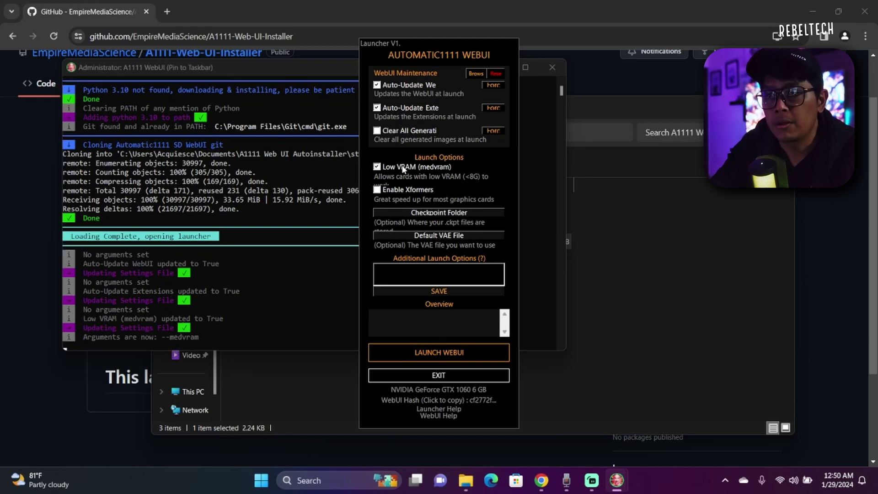
pyautogui.click(394, 190)
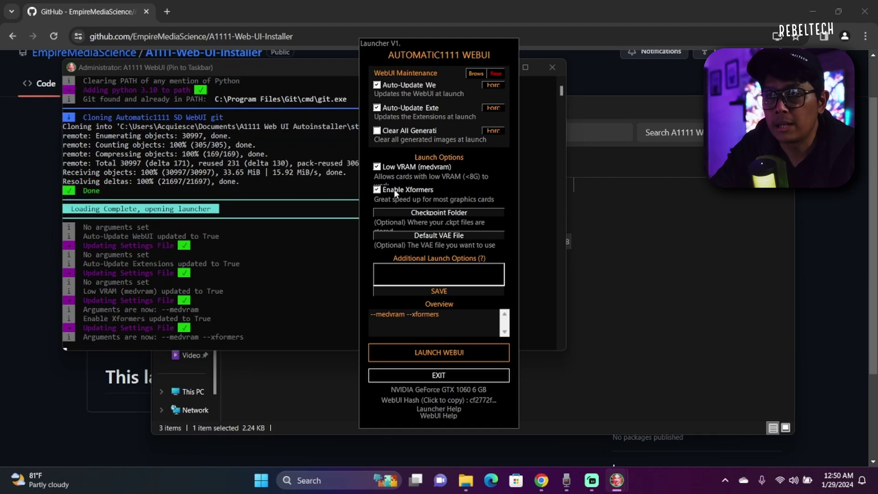
pyautogui.click(442, 353)
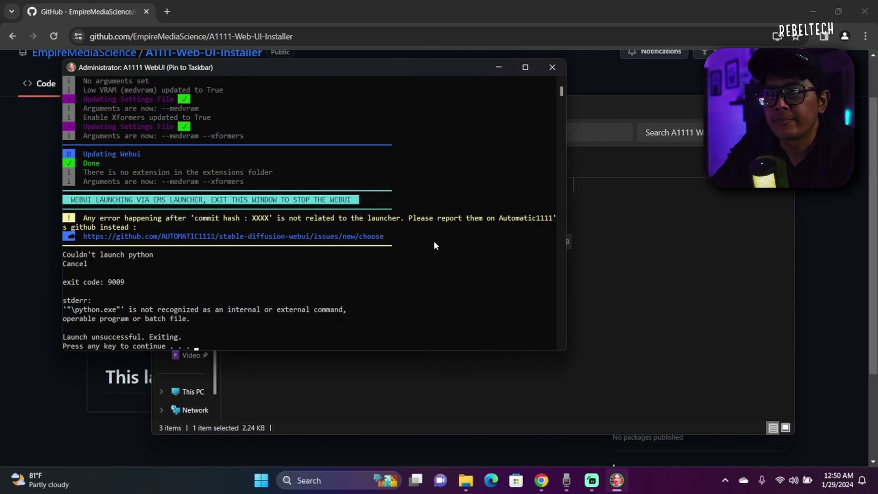
# Close the failed console and relaunch the A1111 WebUI shortcut, again skipping the SD 1.5 download.
pyautogui.press('Return')
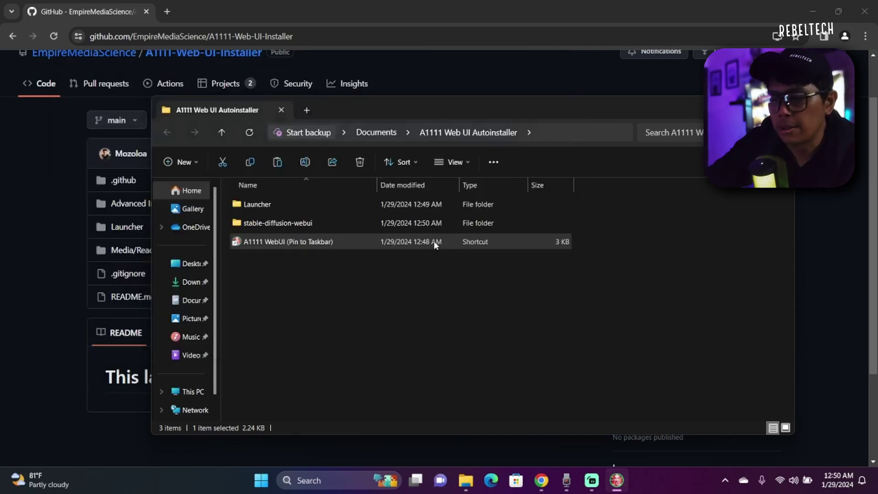
pyautogui.doubleClick(436, 245)
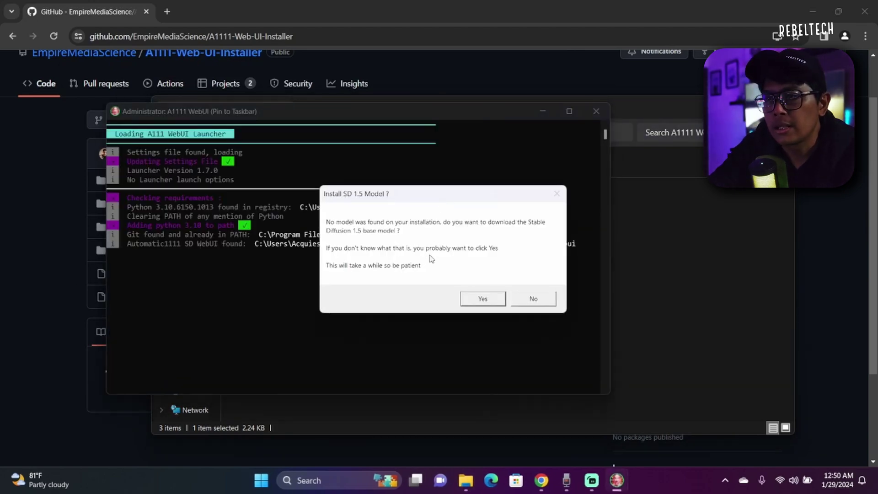
pyautogui.click(534, 300)
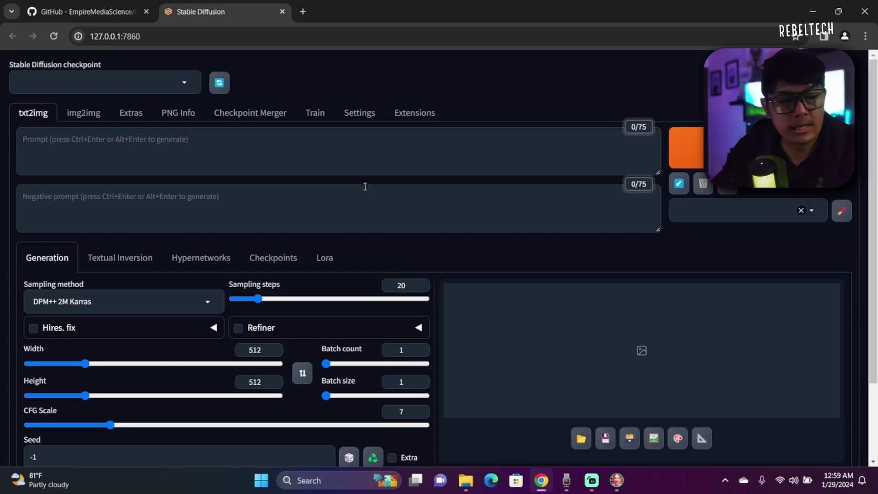
# Switch the Stable Diffusion WebUI to its Settings page.
pyautogui.click(366, 118)
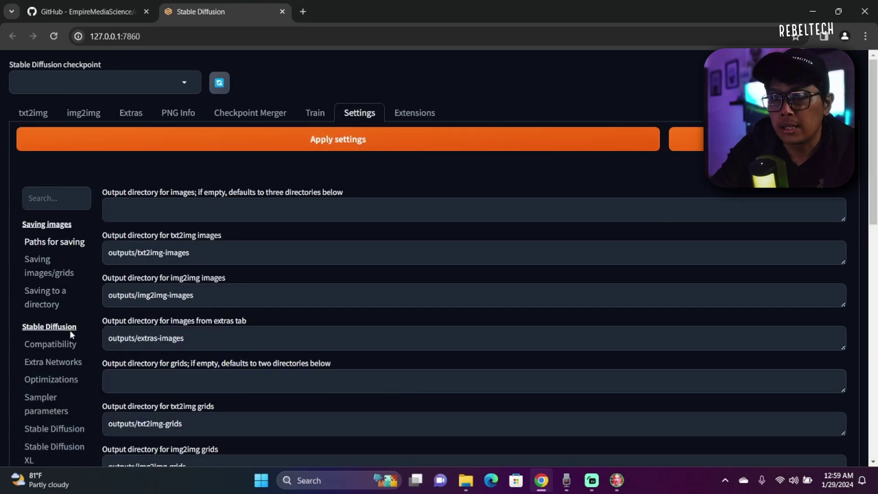
# Under User interface, add sd_vae to the Quicksettings list and apply the settings.
pyautogui.scroll(-4, 73, 328)
pyautogui.scroll(-2, 64, 334)
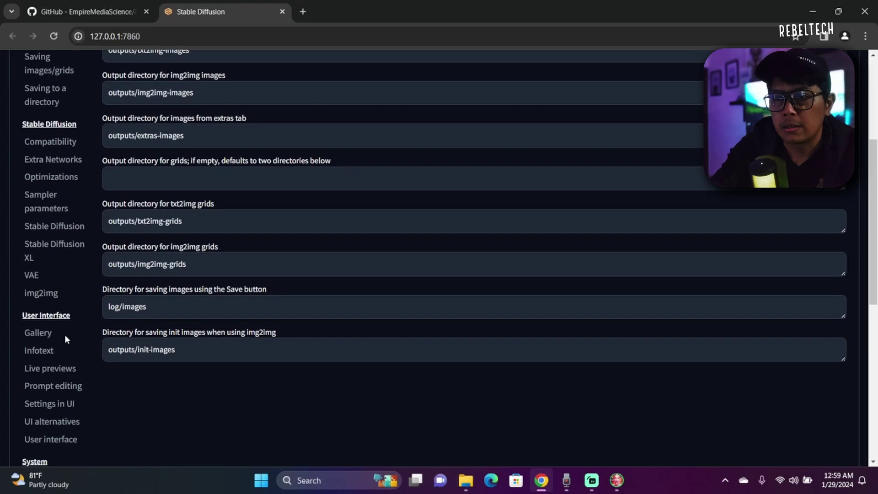
pyautogui.click(60, 413)
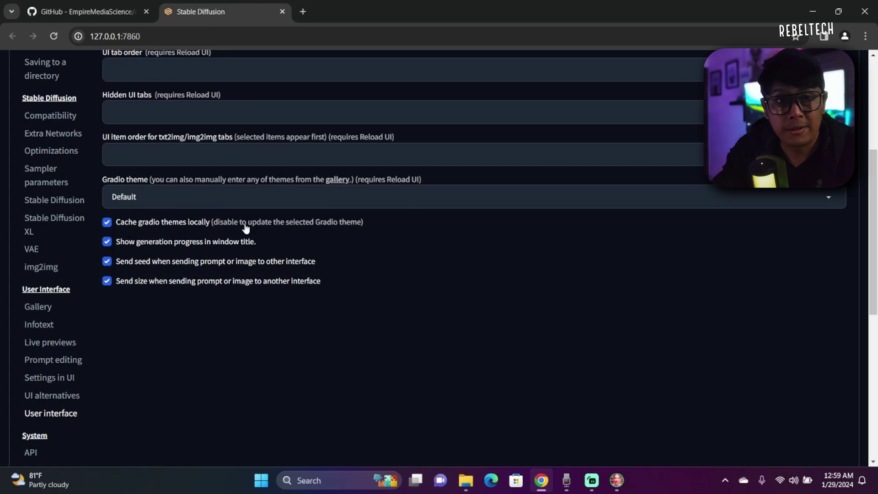
pyautogui.scroll(3, 244, 224)
pyautogui.click(231, 198)
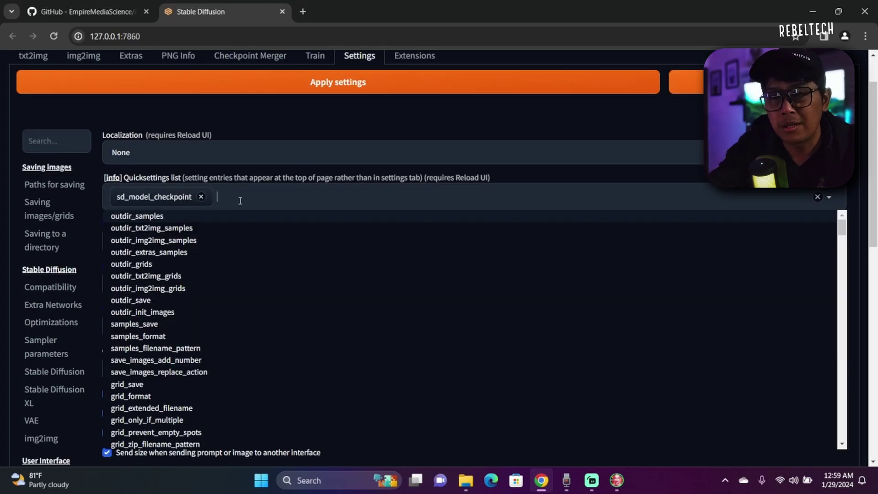
pyautogui.write('vae')
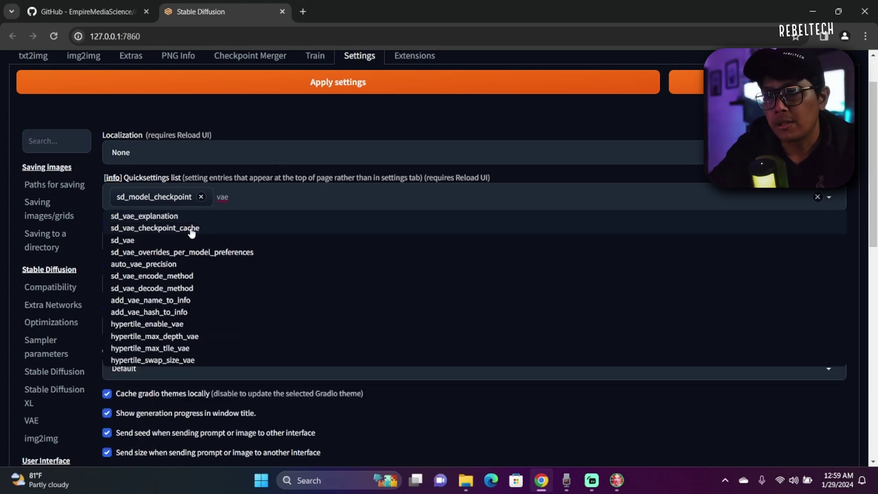
pyautogui.click(174, 241)
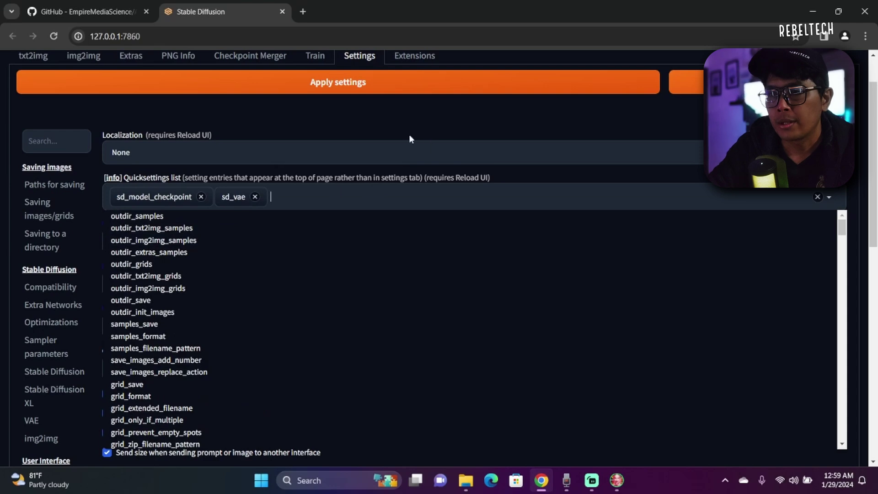
pyautogui.click(605, 116)
pyautogui.click(439, 83)
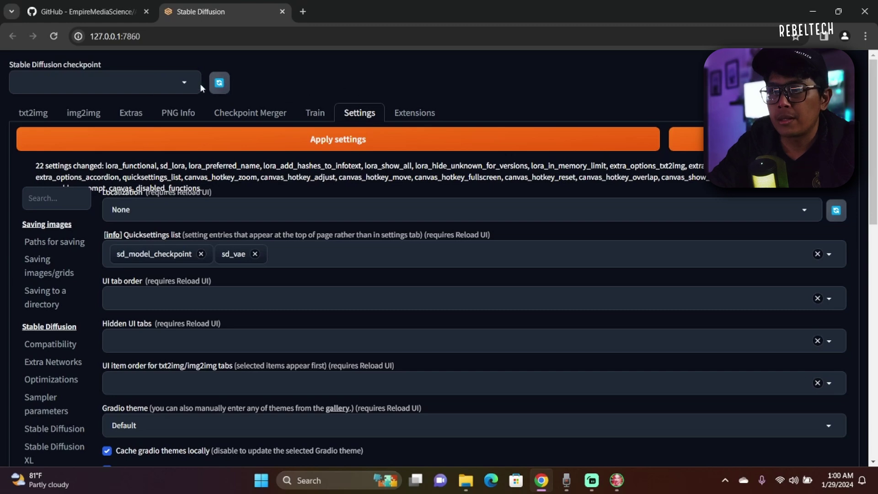
pyautogui.click(178, 86)
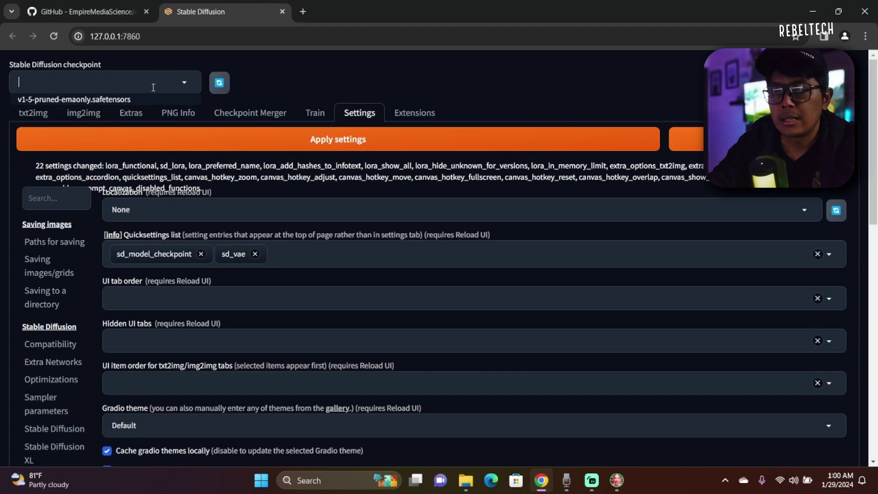
# Close the checkpoint dropdown and reload the UI so the SD VAE selector appears.
pyautogui.click(373, 81)
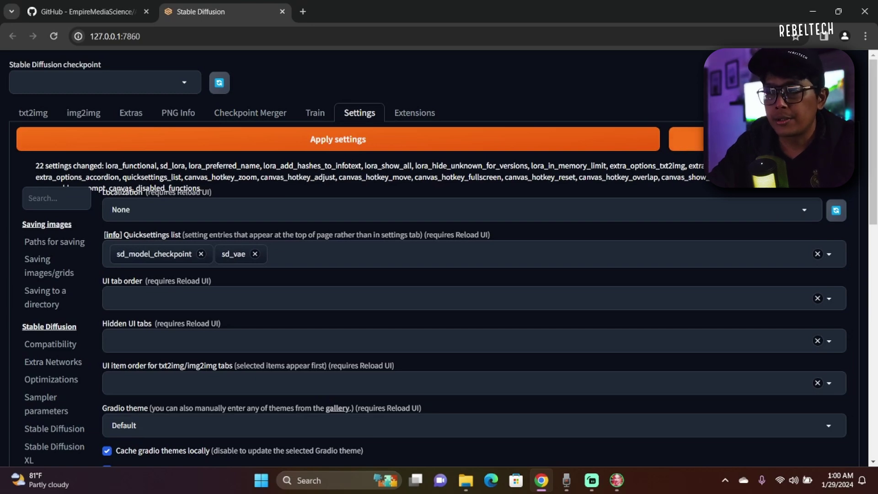
pyautogui.click(732, 139)
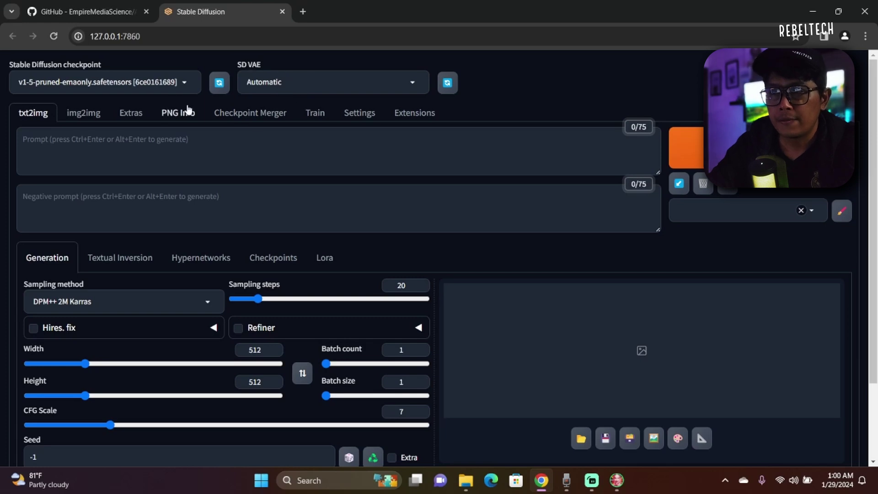
pyautogui.moveTo(473, 490)
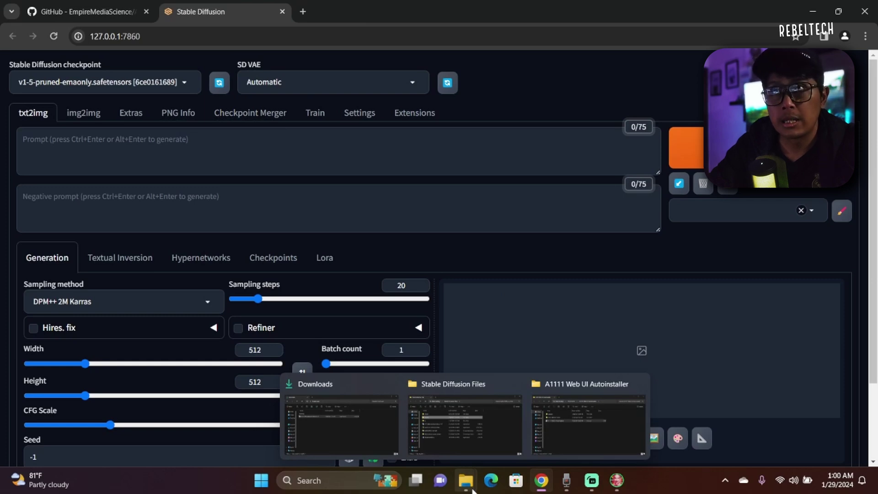
# Open the backup Stable Diffusion Files models\Stable-diffusion folder.
pyautogui.click(506, 436)
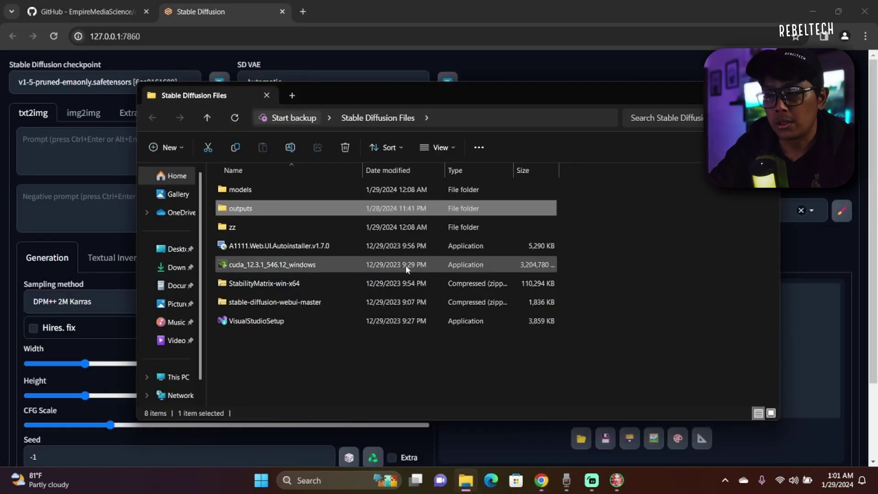
pyautogui.doubleClick(261, 191)
pyautogui.doubleClick(279, 229)
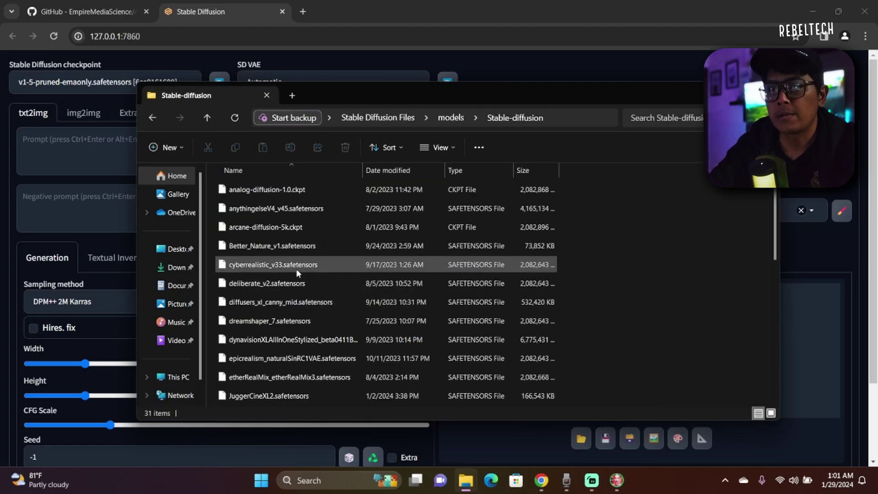
# Select and copy cyberrealistic_v33, epicrealism_naturalSinRC1VAE, nightvision, polyhedronSDXL_v20 and revAnimated_v122EOL.
pyautogui.click(287, 269)
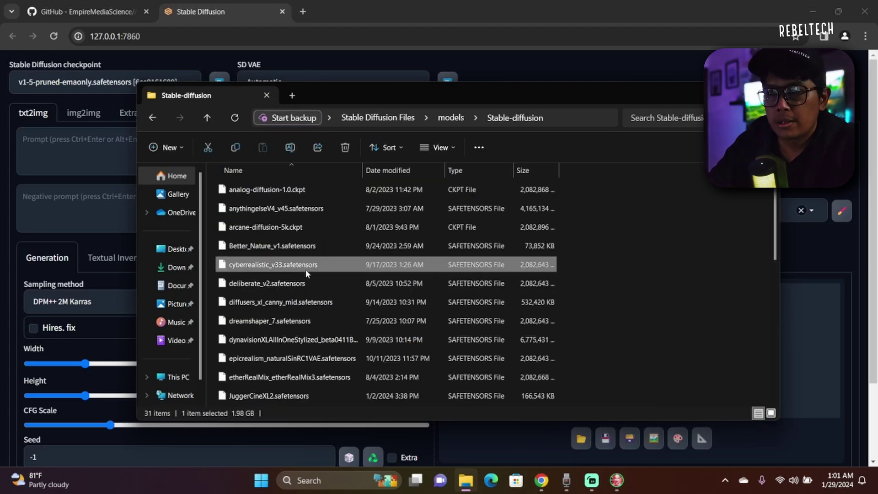
pyautogui.keyDown('ctrl'); pyautogui.click(293, 358); pyautogui.keyUp('ctrl')
pyautogui.scroll(-2, 300, 329)
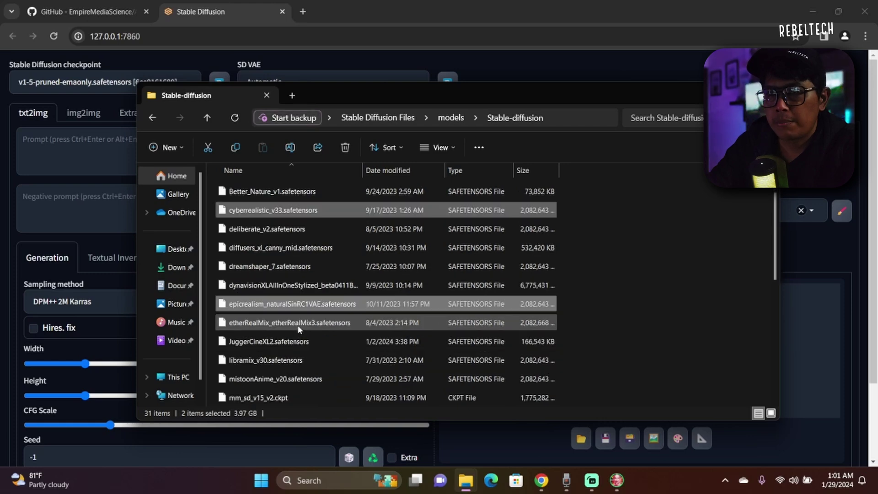
pyautogui.scroll(-1, 298, 328)
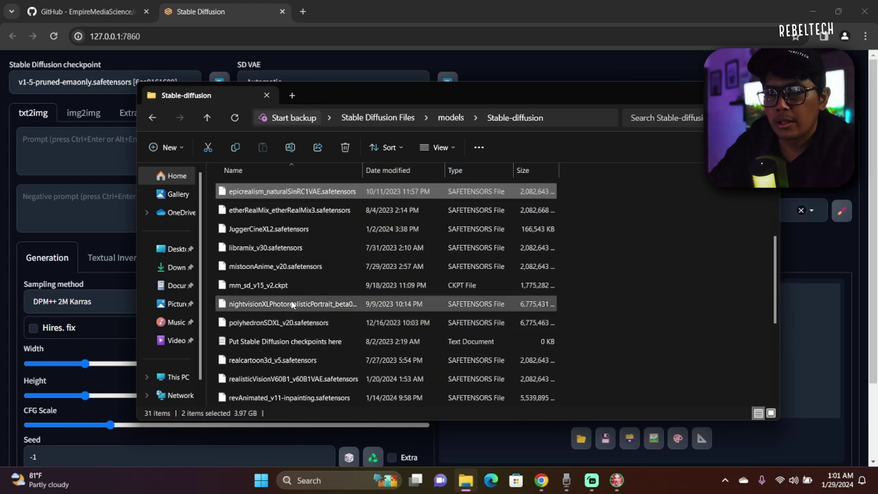
pyautogui.keyDown('ctrl'); pyautogui.click(293, 303); pyautogui.keyUp('ctrl')
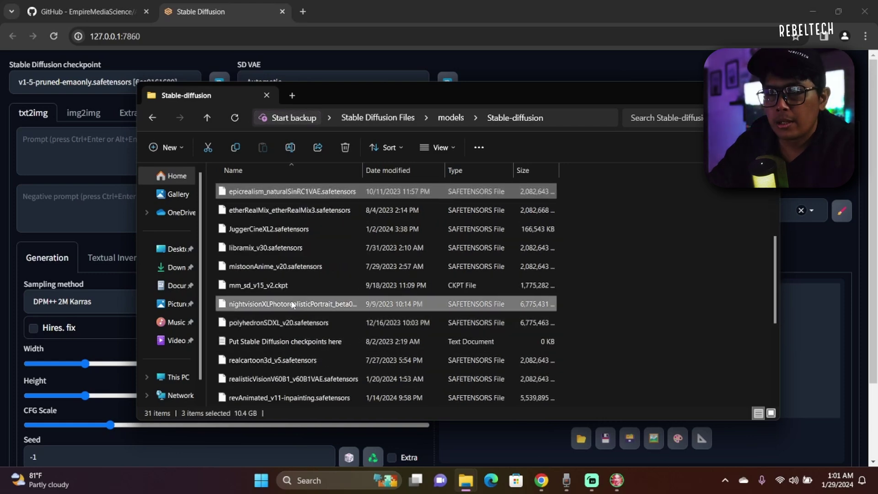
pyautogui.keyDown('ctrl'); pyautogui.click(271, 324); pyautogui.keyUp('ctrl')
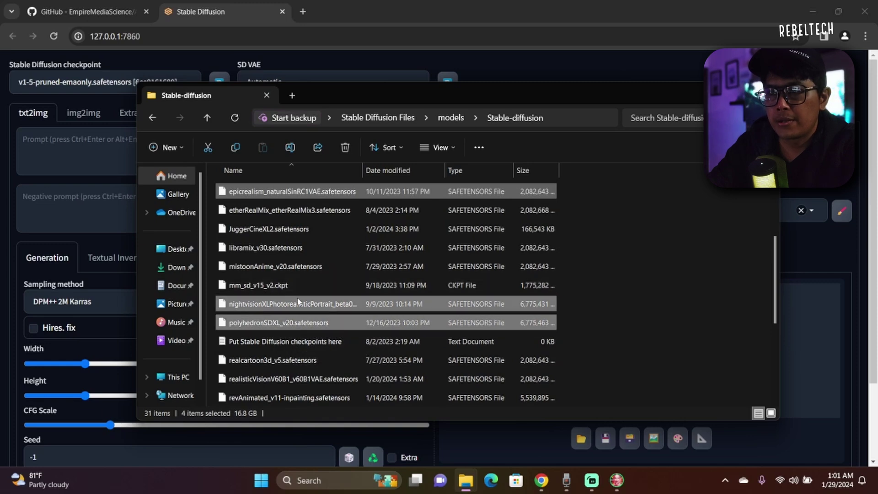
pyautogui.scroll(1, 295, 304)
pyautogui.scroll(-2, 284, 307)
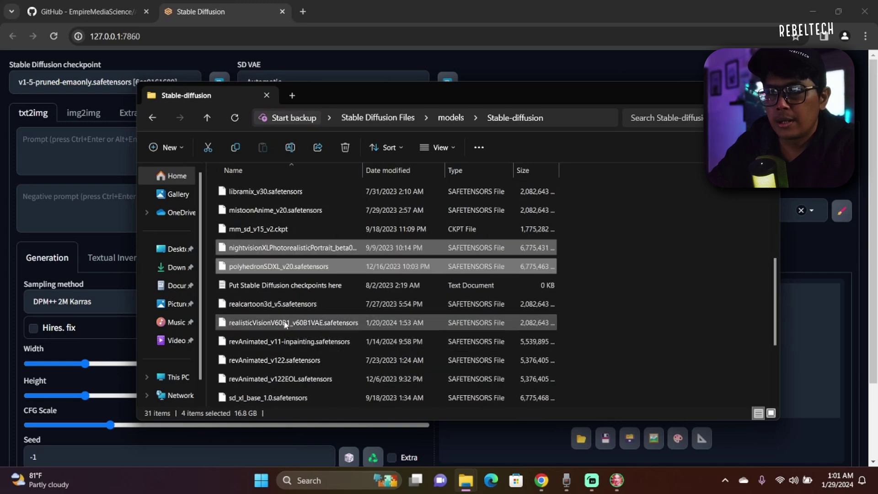
pyautogui.keyDown('ctrl'); pyautogui.click(272, 380); pyautogui.keyUp('ctrl')
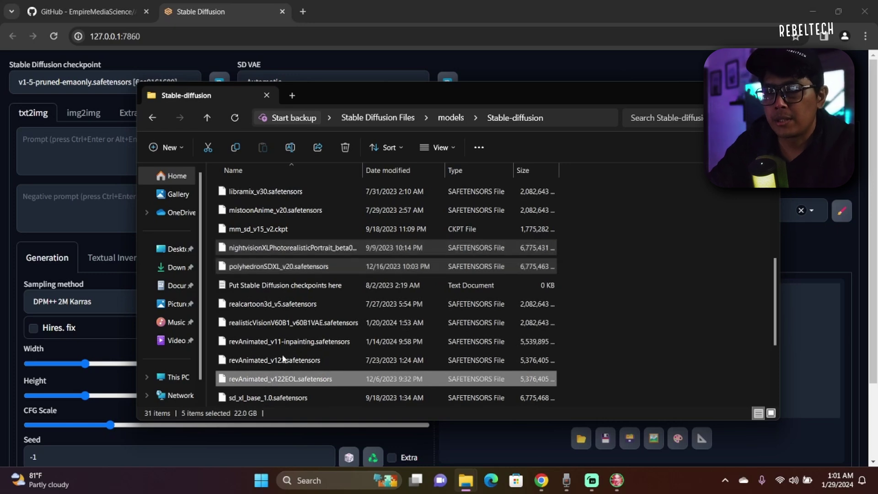
pyautogui.rightClick(304, 248)
pyautogui.press('Escape')
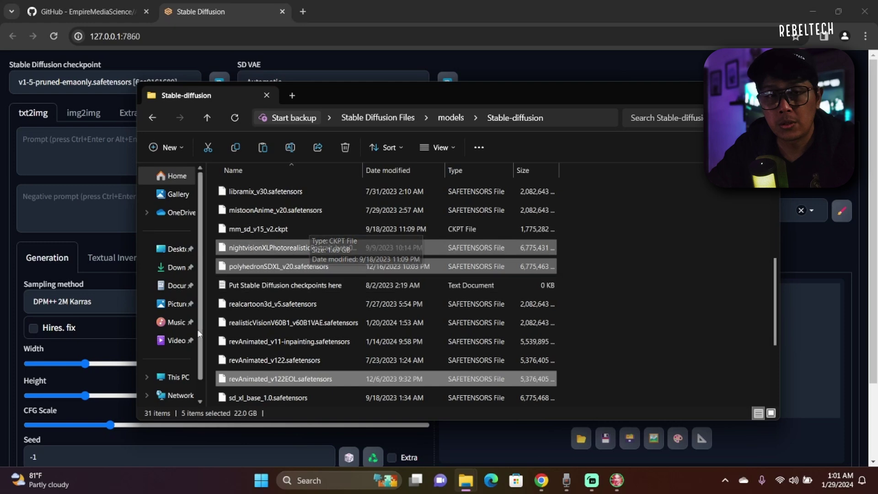
pyautogui.click(183, 287)
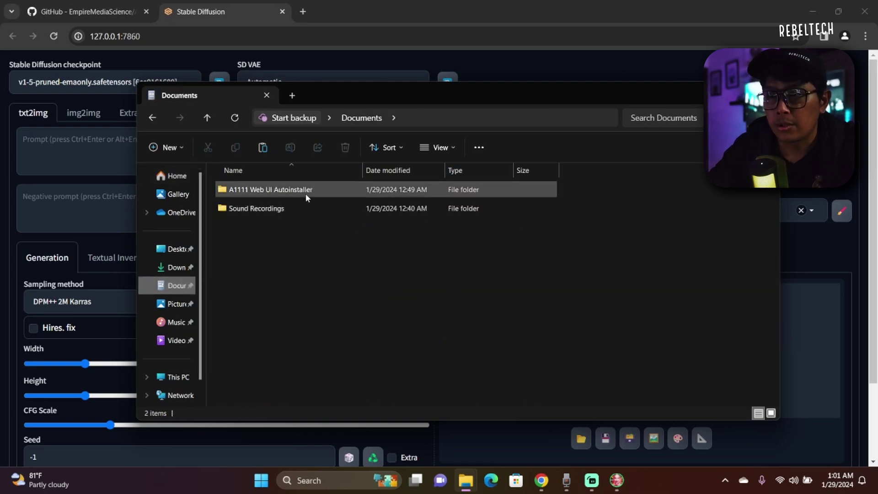
# Paste the five checkpoints into stable-diffusion-webui\models\Stable-diffusion and return to the browser.
pyautogui.doubleClick(306, 195)
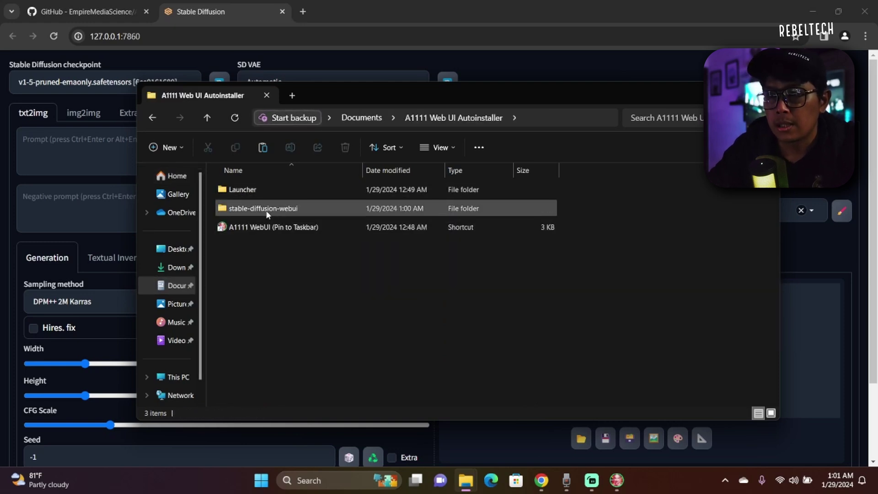
pyautogui.doubleClick(267, 210)
pyautogui.scroll(-2, 297, 320)
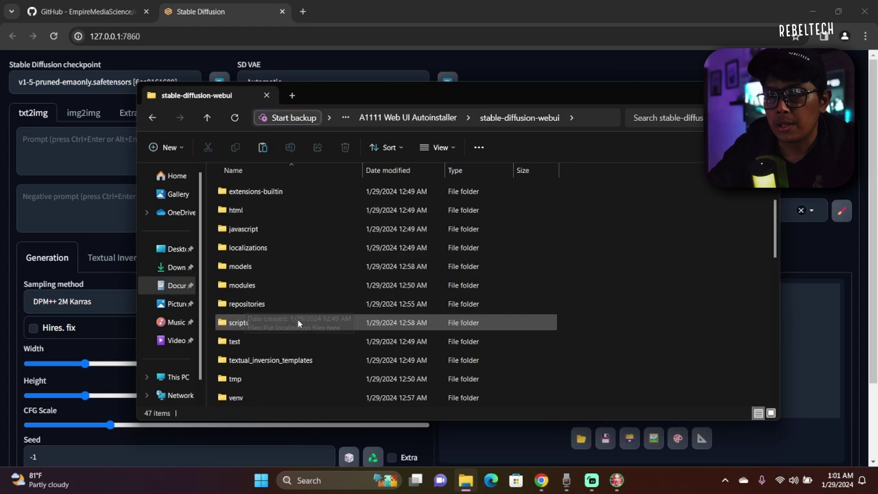
pyautogui.doubleClick(256, 269)
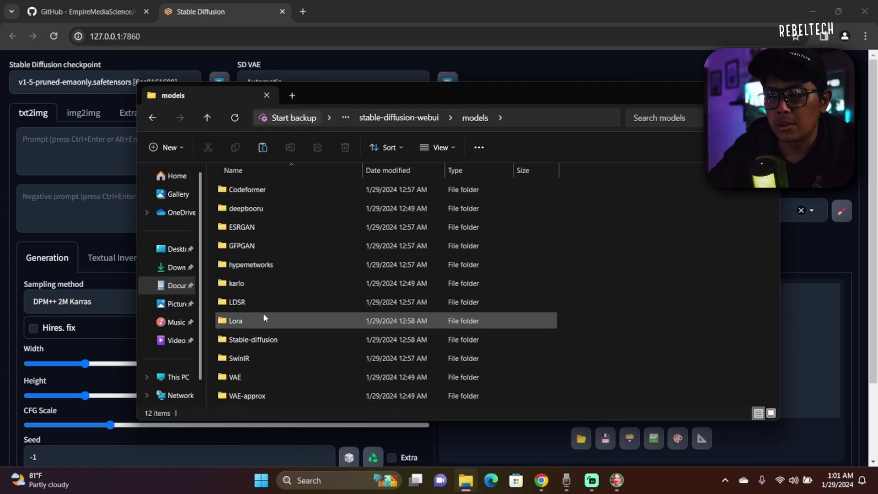
pyautogui.doubleClick(263, 339)
pyautogui.rightClick(303, 265)
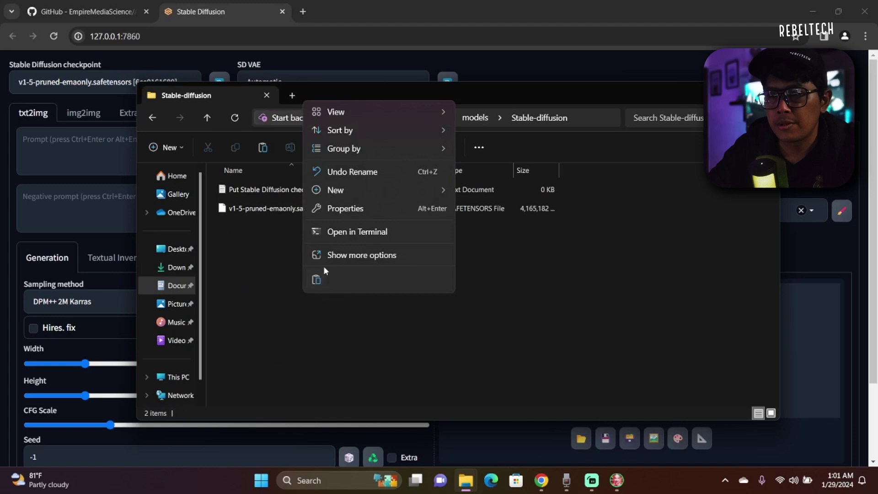
pyautogui.click(317, 280)
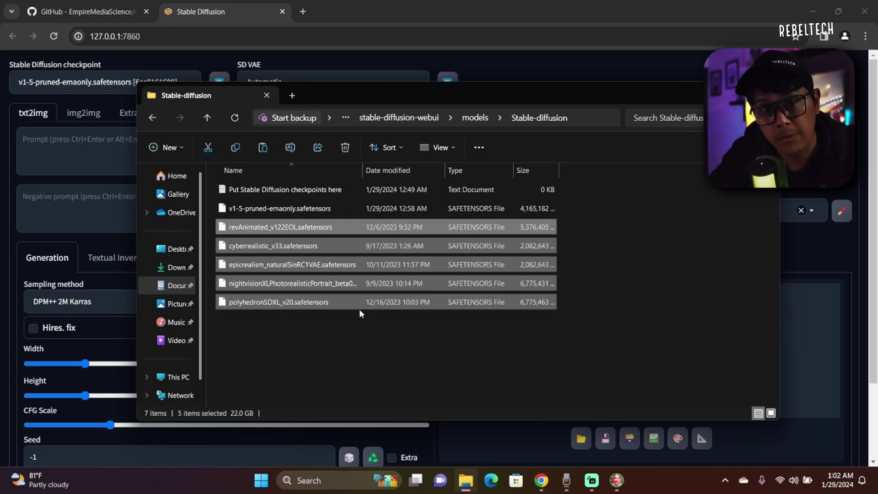
pyautogui.click(366, 316)
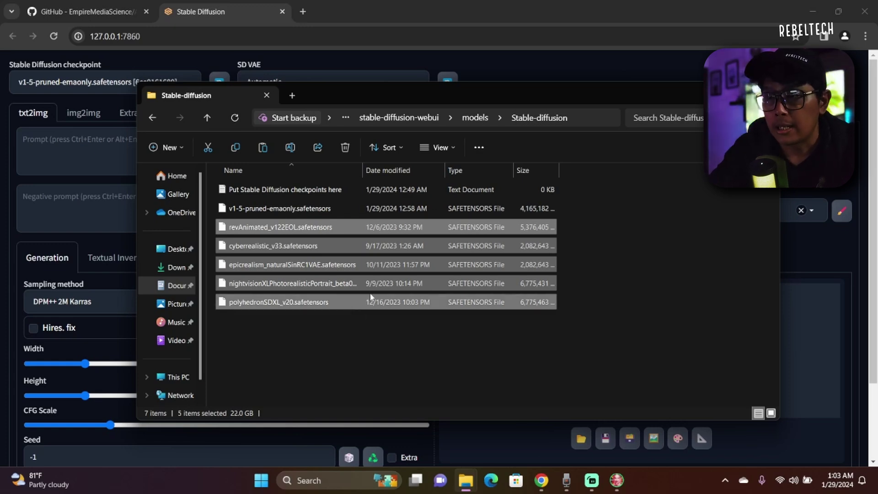
pyautogui.click(72, 99)
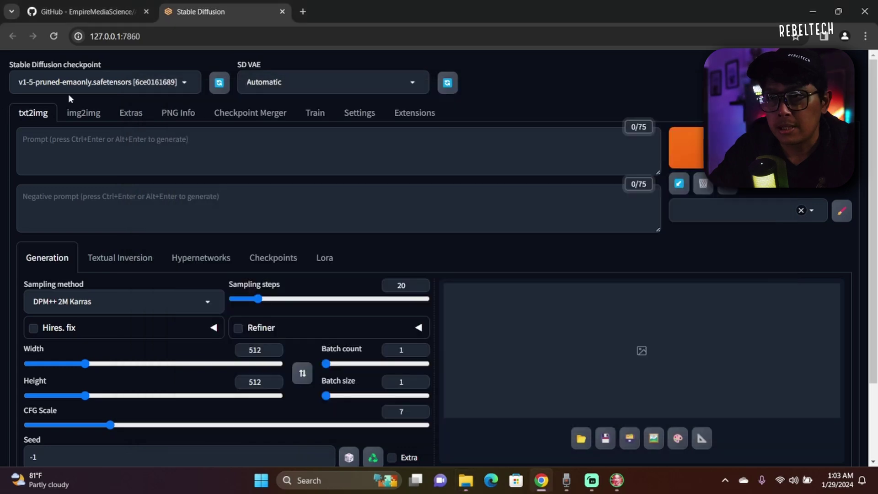
# Refresh the Stable Diffusion checkpoint list and confirm the five new models appear.
pyautogui.click(214, 86)
pyautogui.click(190, 85)
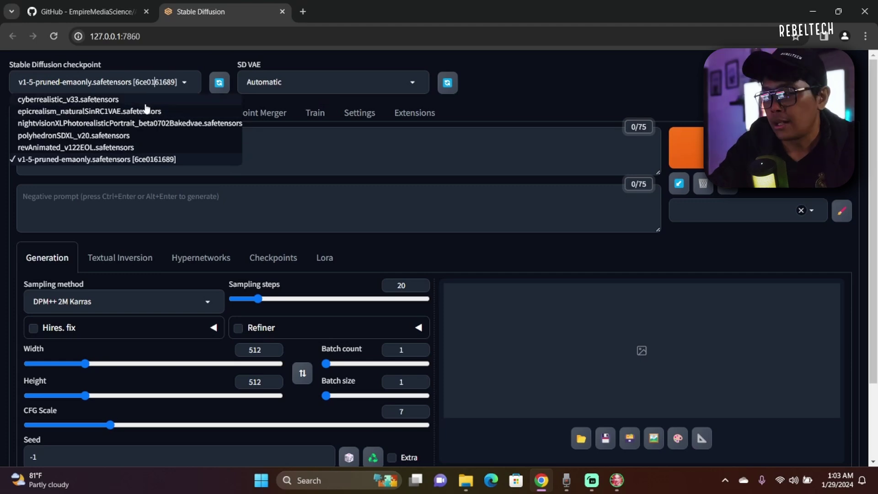
pyautogui.click(324, 160)
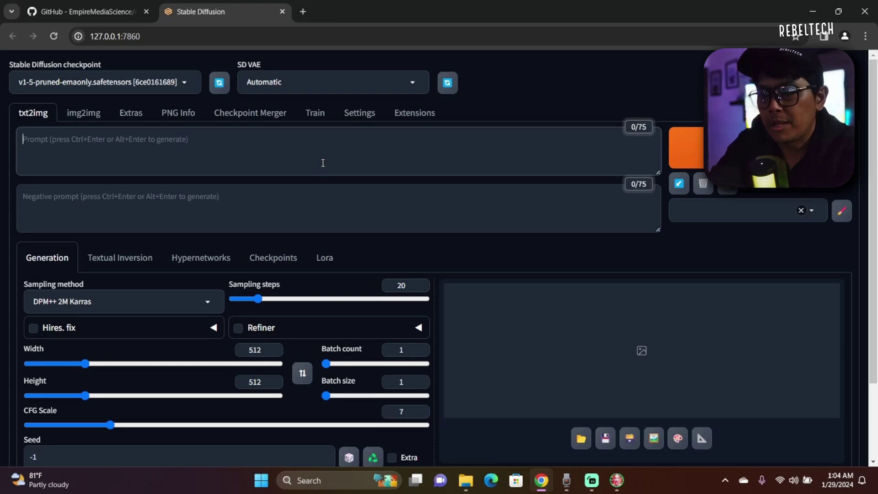
# Type the prompt 'ASUS ROG laptop on a sandy beach, blue skies, 8k, highly detailed', fixing typos.
pyautogui.write('ASUS')
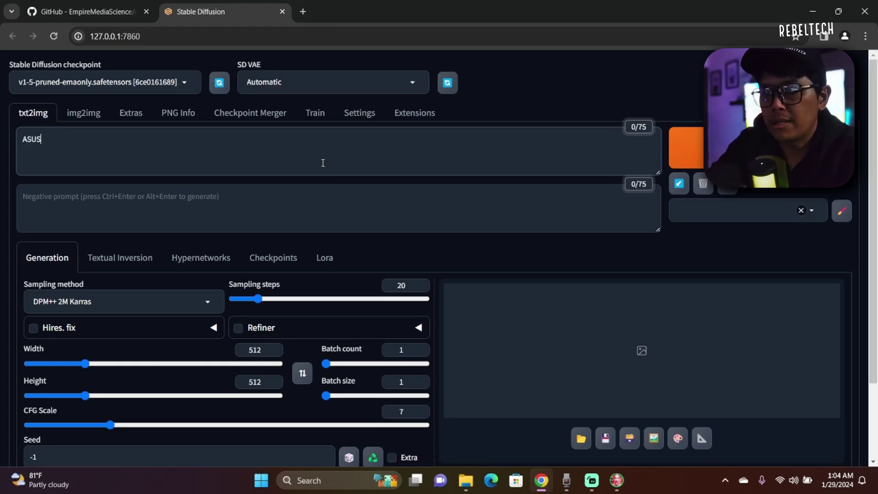
pyautogui.write(' ROG o')
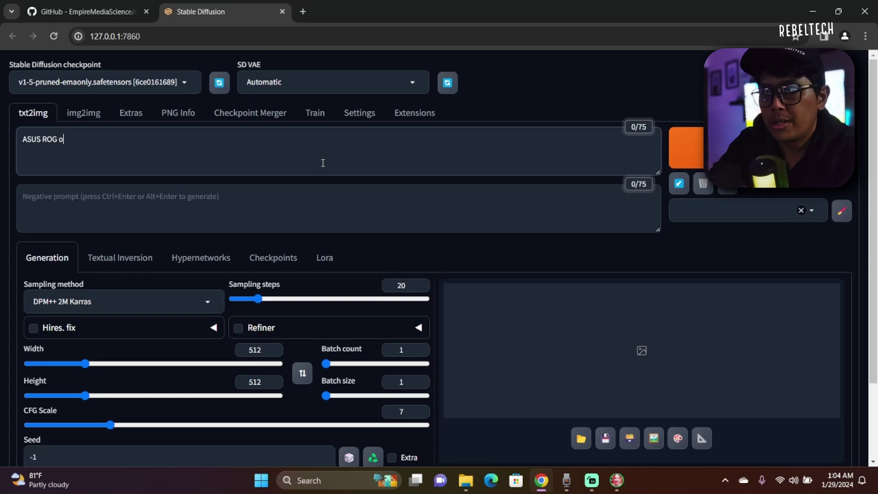
pyautogui.press('BackSpace')
pyautogui.write('laptop on ')
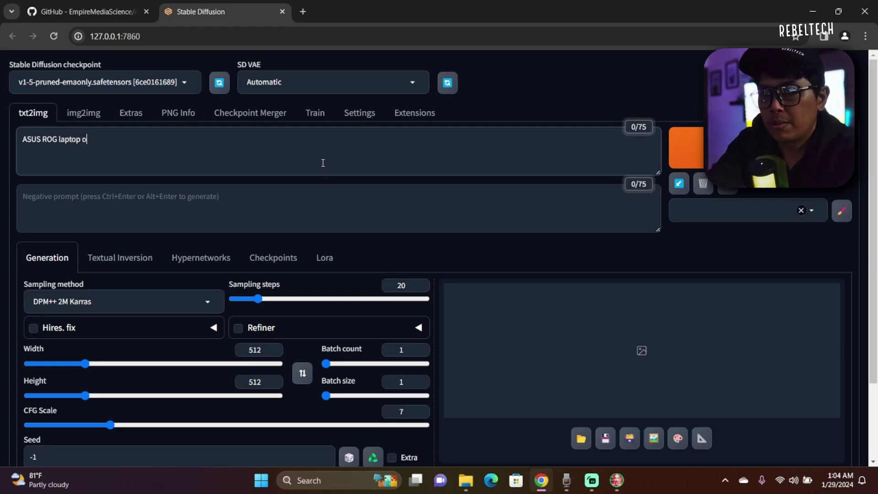
pyautogui.write('a sandy')
pyautogui.press('BackSpace')
pyautogui.write('beach,')
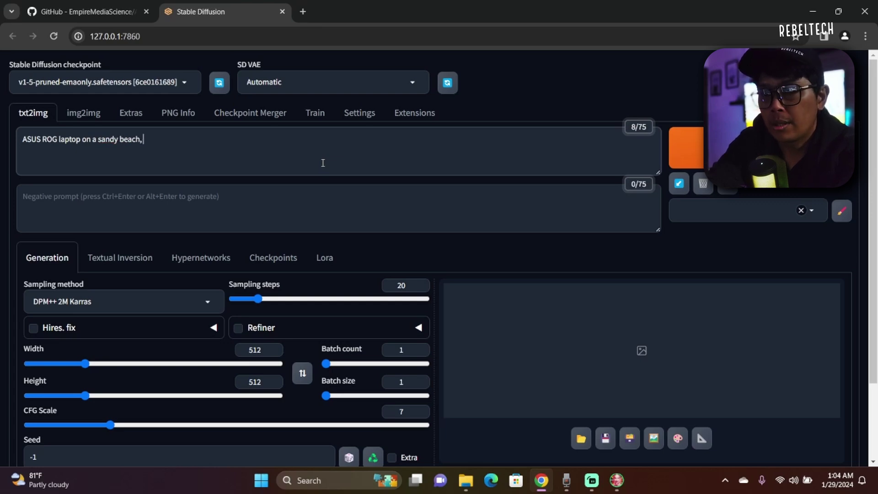
pyautogui.write(' blue skies')
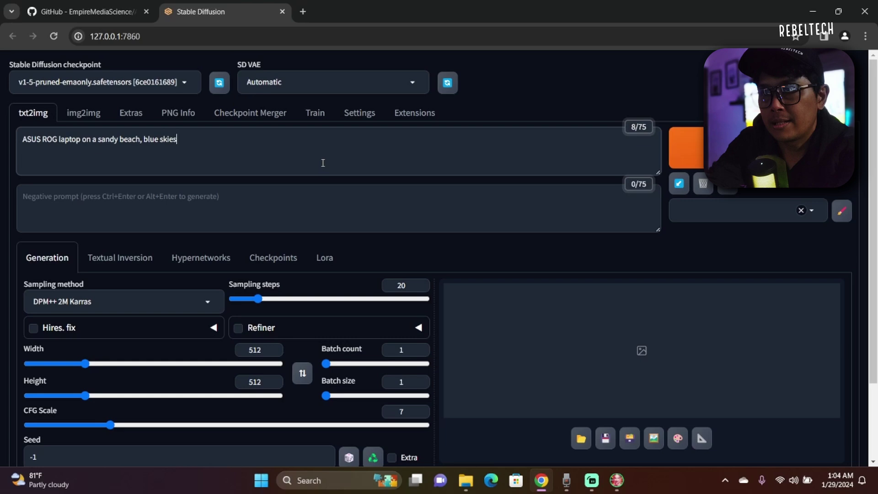
pyautogui.write(',')
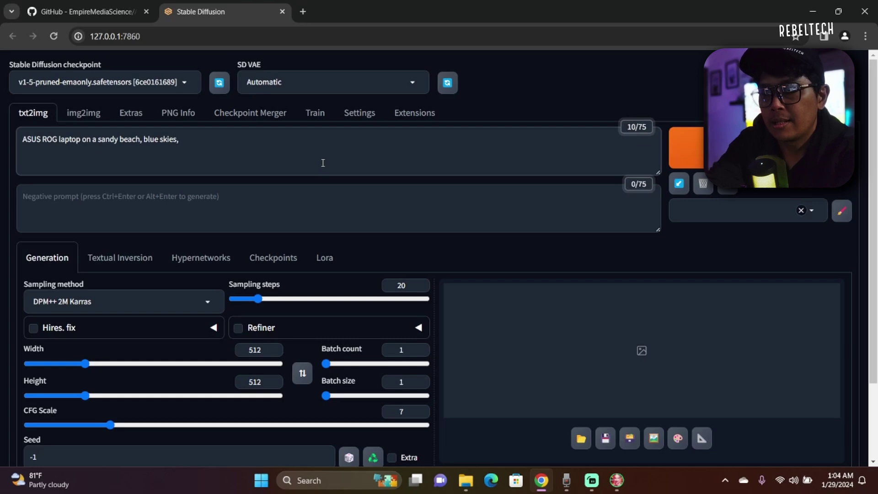
pyautogui.write(' 8k')
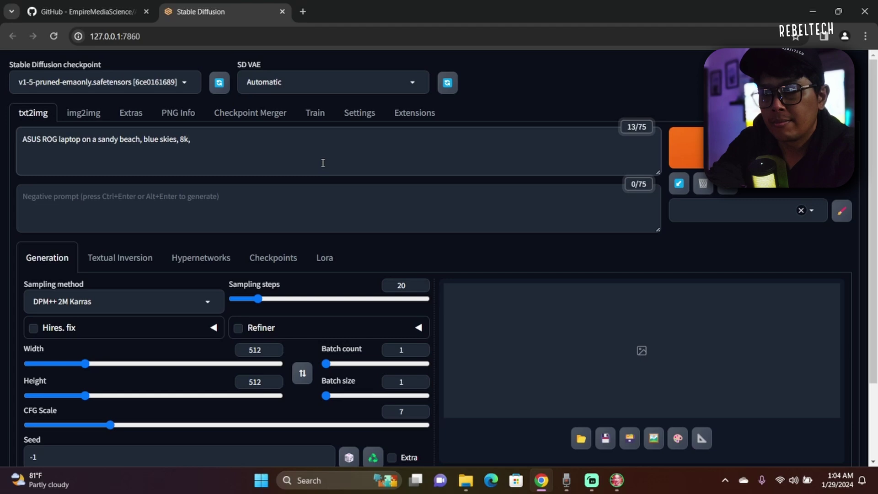
pyautogui.write(', highl')
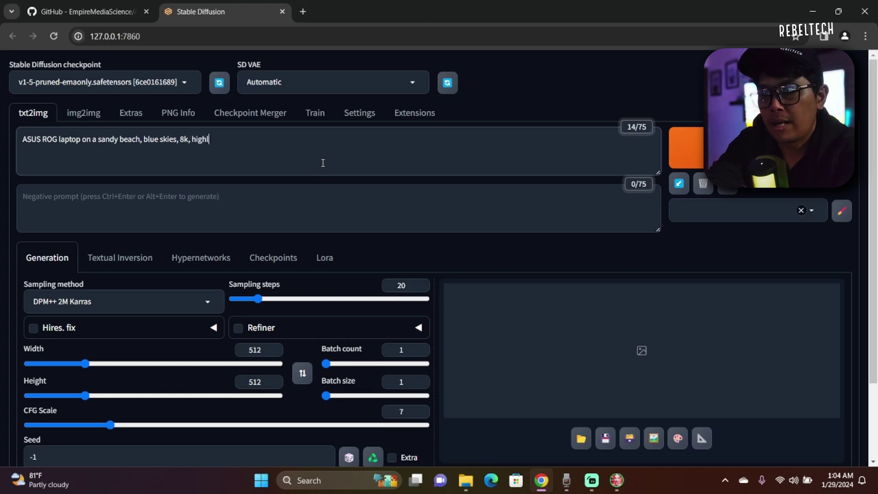
pyautogui.write('y detailed')
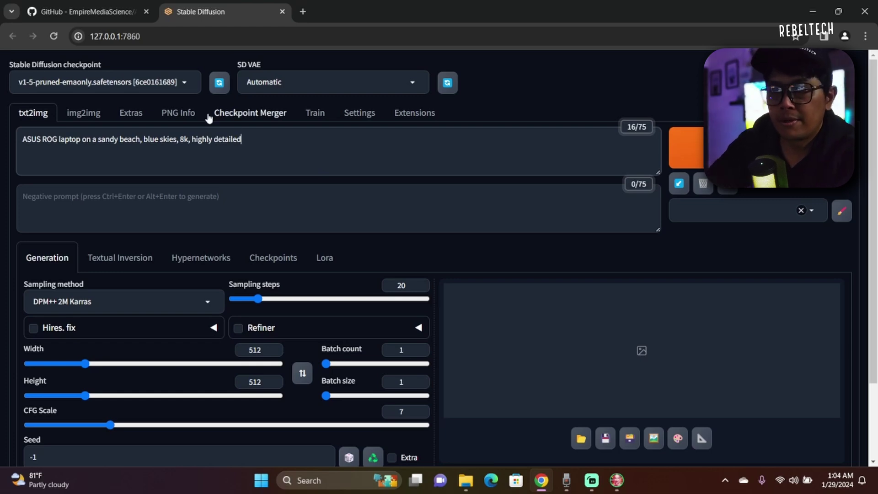
# Load the cyberrealistic_v33.safetensors checkpoint and start generating the beach laptop image.
pyautogui.click(186, 85)
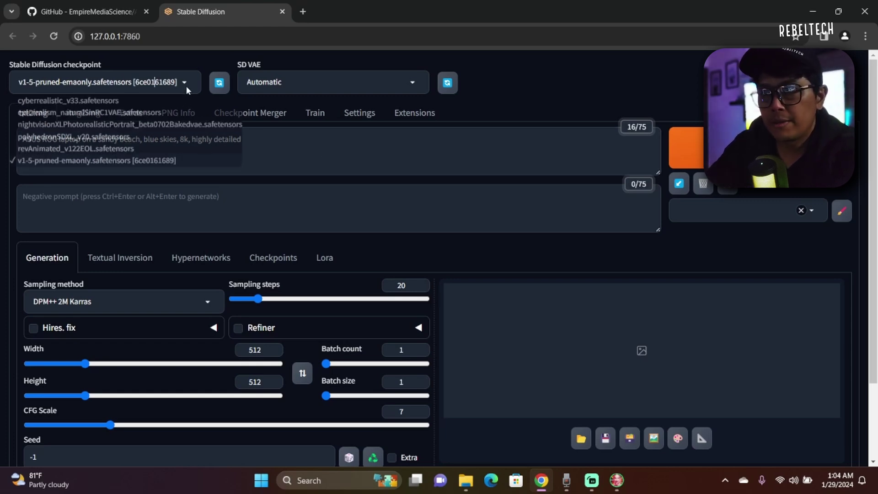
pyautogui.click(140, 102)
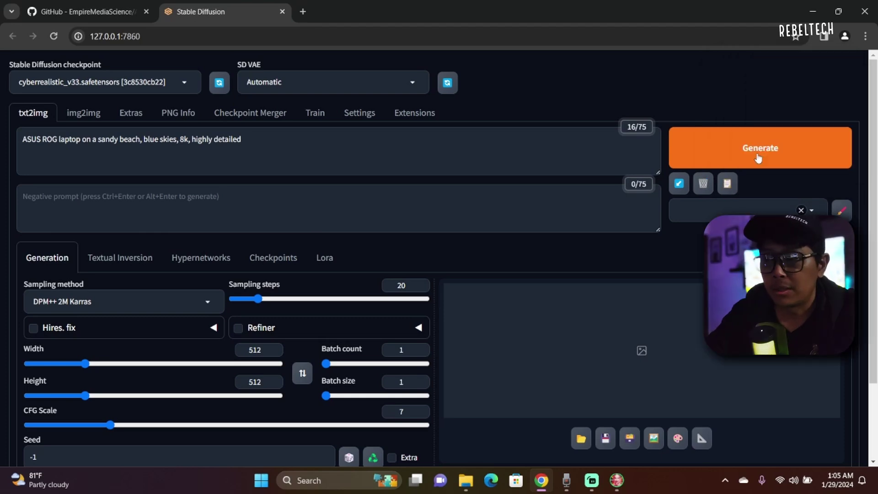
pyautogui.click(710, 154)
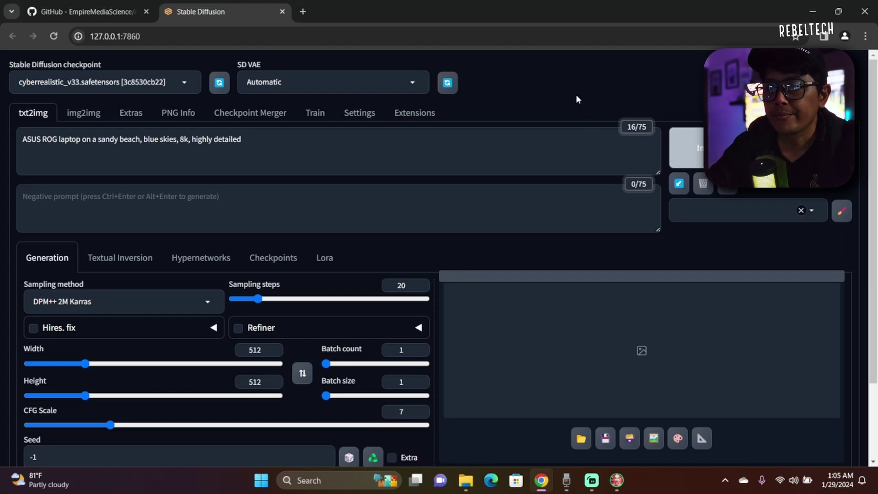
# Inspect the finished cyberrealistic_v33 image 00000-3260858976.png at full size, then scroll to its output info.
pyautogui.scroll(-2, 577, 105)
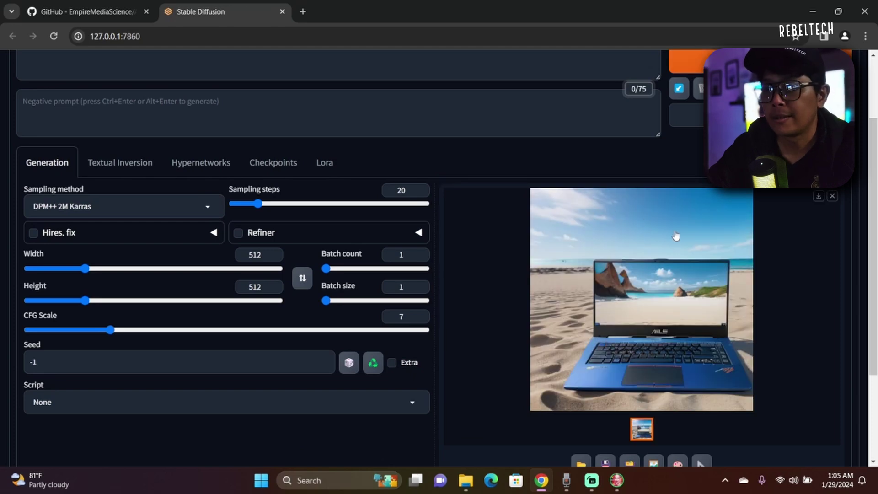
pyautogui.click(708, 374)
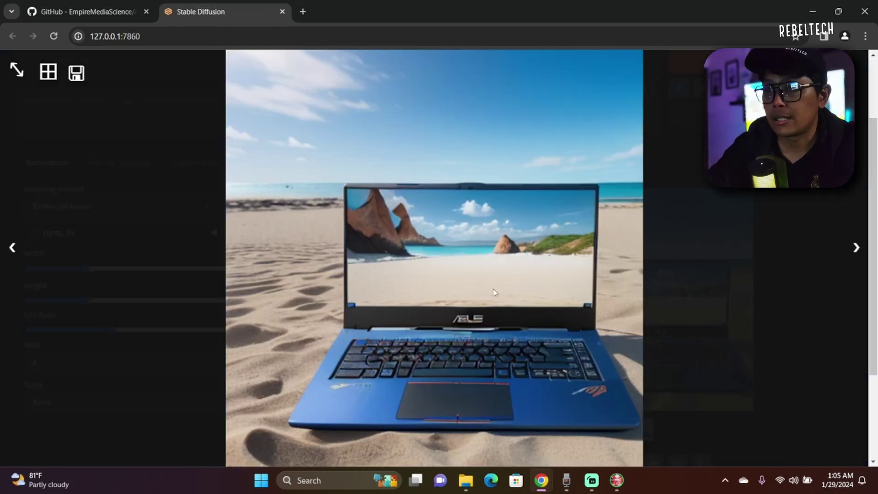
pyautogui.click(713, 319)
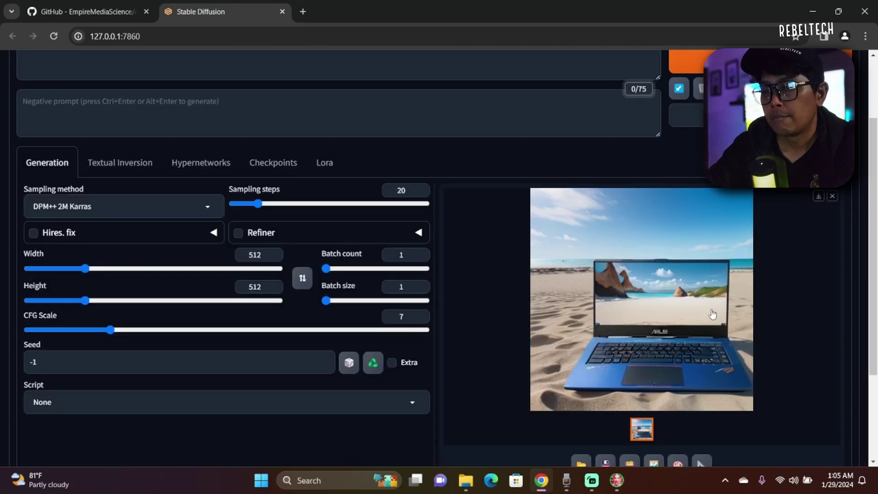
pyautogui.scroll(3, 526, 287)
pyautogui.scroll(-3, 540, 284)
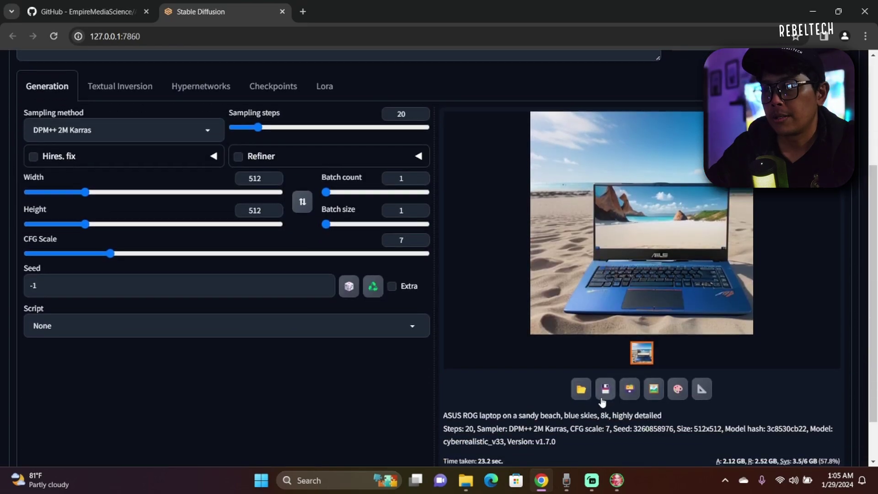
pyautogui.scroll(-1, 669, 347)
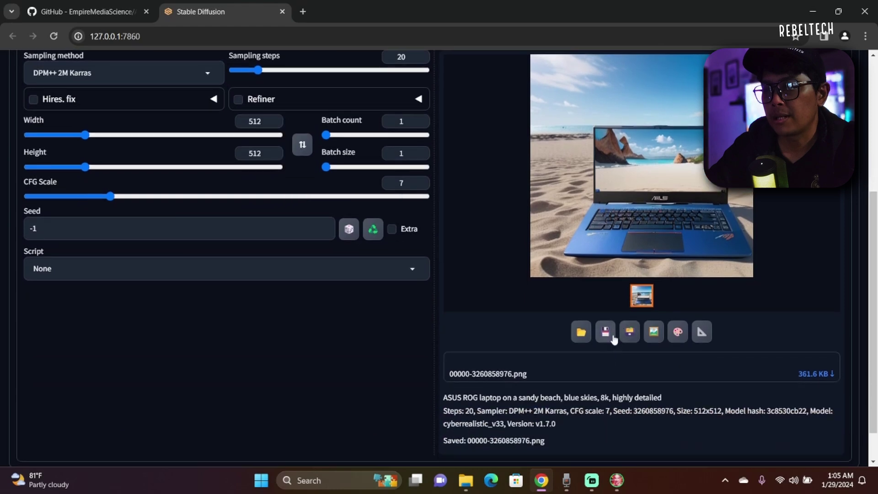
# Download the 361.6 KB PNG, zoom in on it in Photos, then close Photos.
pyautogui.click(821, 381)
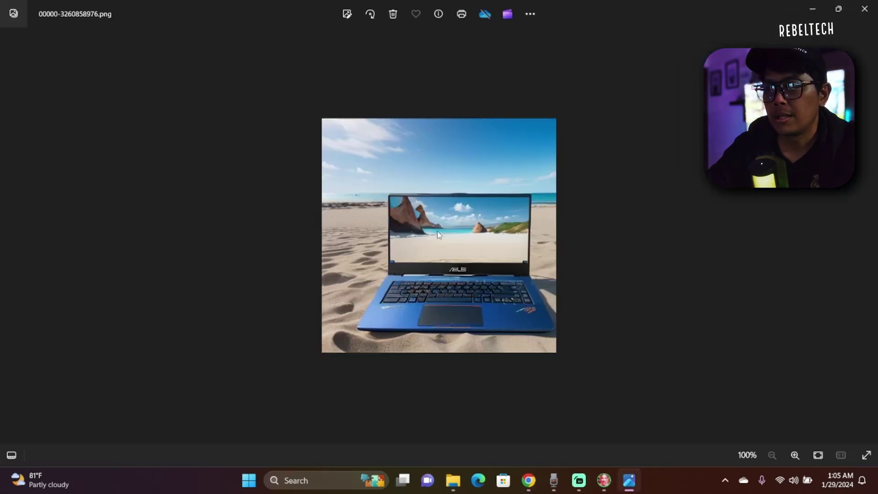
pyautogui.scroll(3, 437, 231)
pyautogui.scroll(-2, 459, 239)
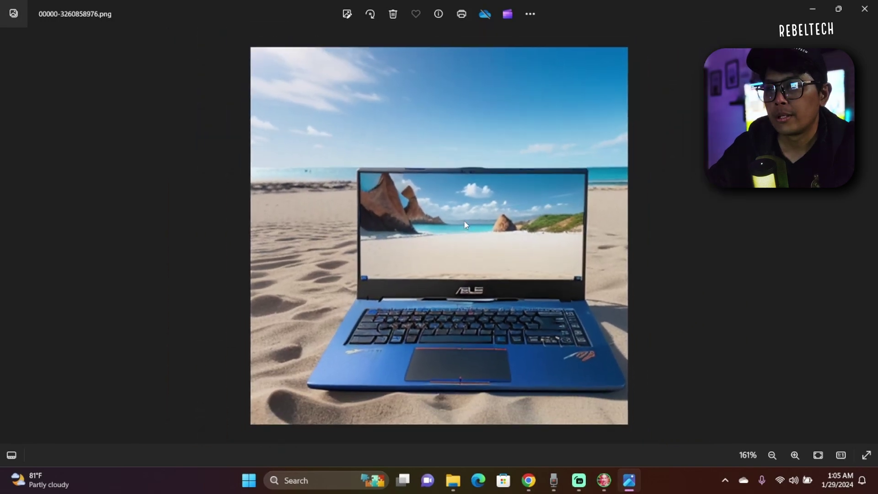
pyautogui.click(865, 9)
# Load the epicrealism_naturalSinRC1VAE checkpoint and generate the beach laptop image.
pyautogui.scroll(5, 197, 155)
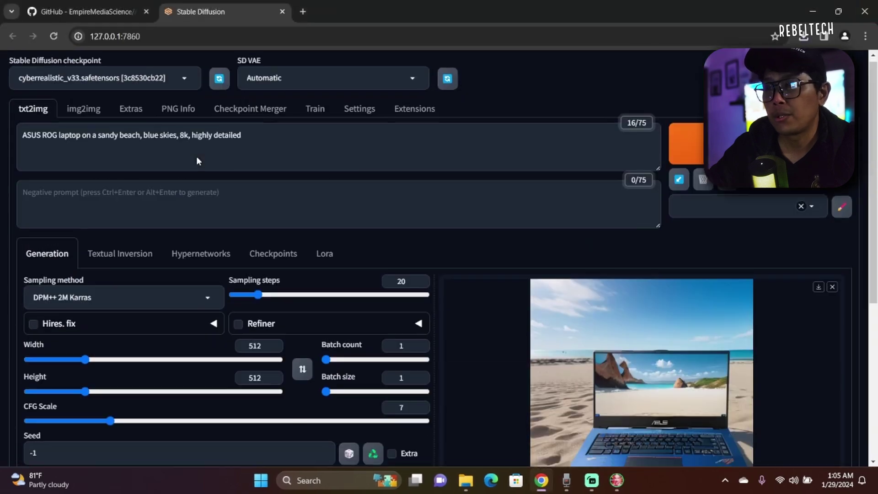
pyautogui.click(127, 78)
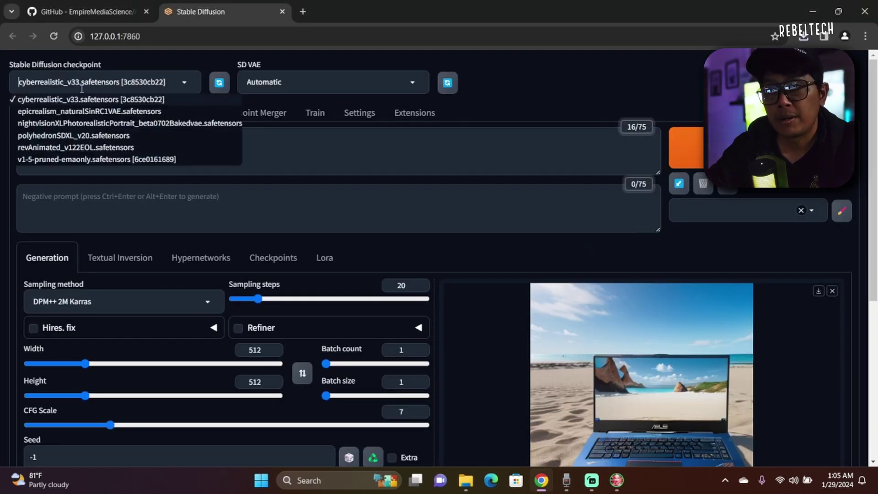
pyautogui.click(48, 114)
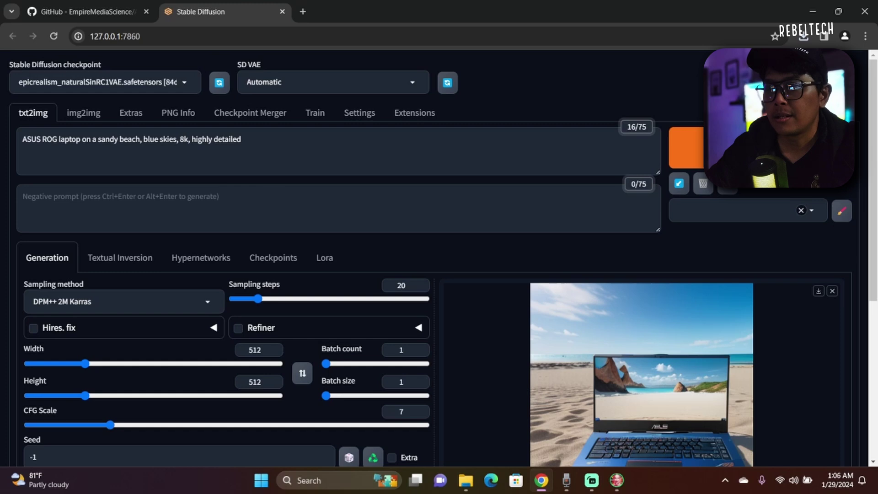
pyautogui.click(750, 147)
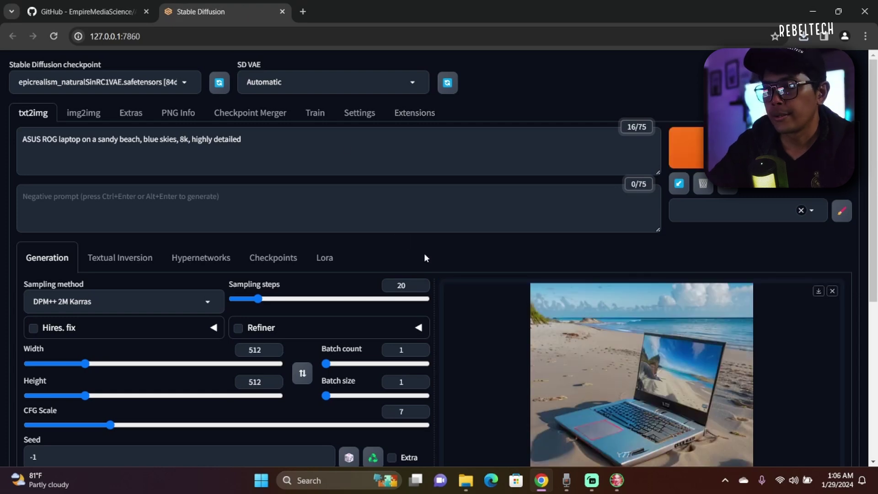
# View the new silver laptop image at full size, then close the enlarged view.
pyautogui.scroll(-2, 424, 254)
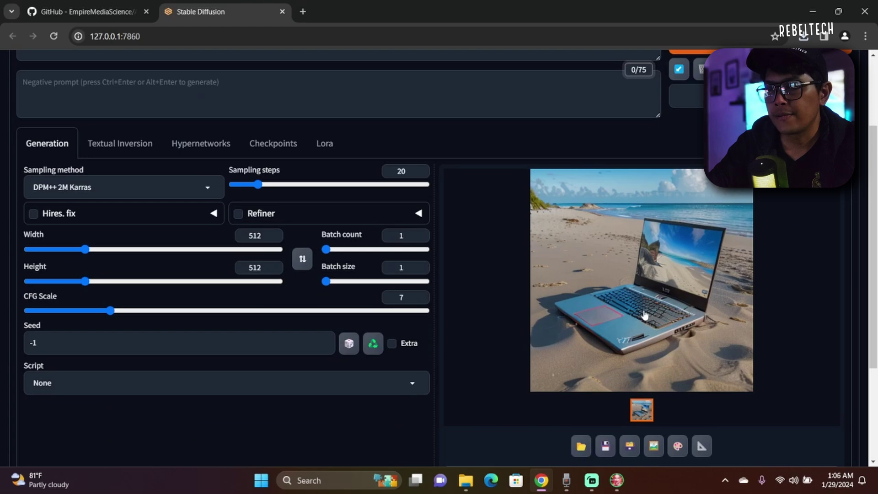
pyautogui.click(628, 311)
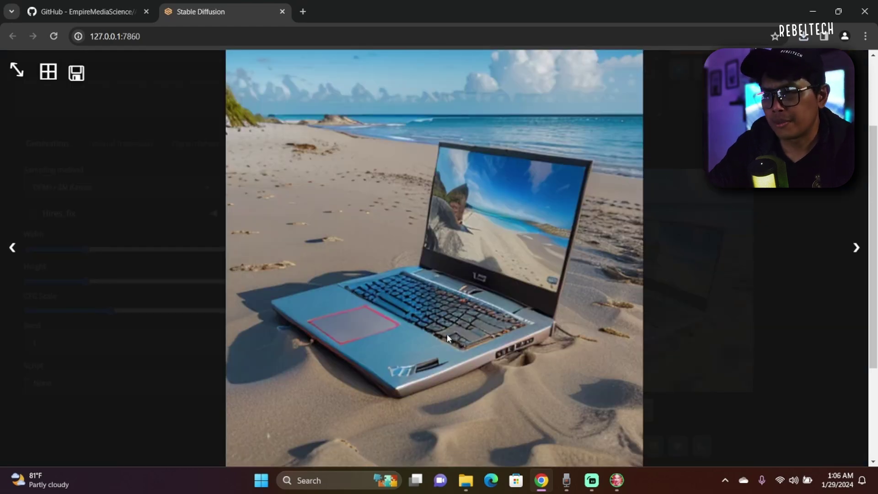
pyautogui.click(718, 326)
pyautogui.scroll(3, 498, 256)
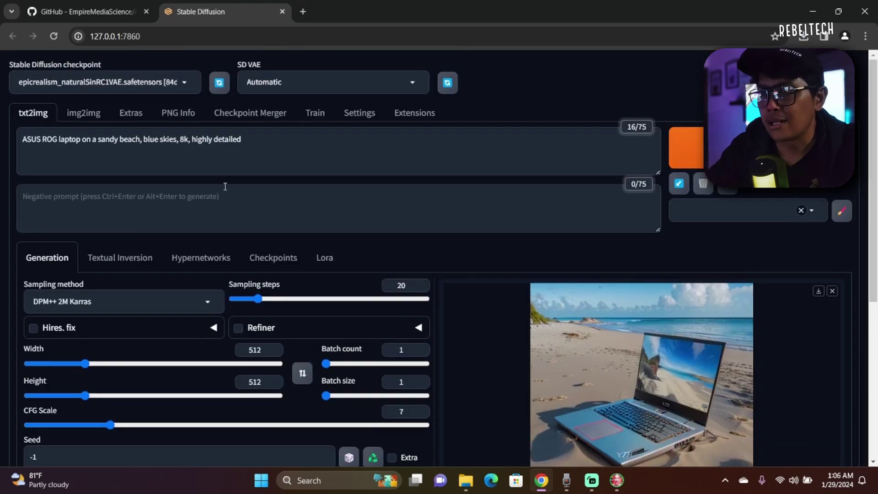
# Load the nightvisionXLPhotorealisticPortrait checkpoint and generate with Ctrl+Enter.
pyautogui.click(146, 91)
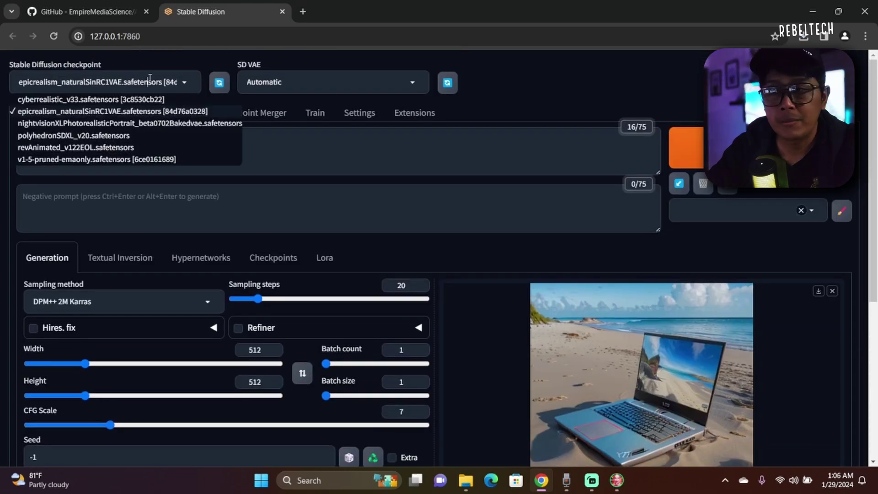
pyautogui.click(117, 123)
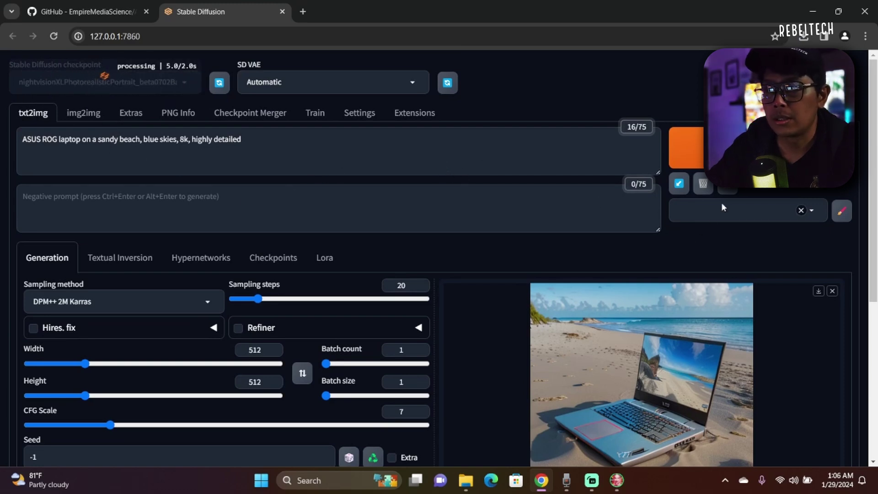
pyautogui.hotkey('ctrl', 'Return')
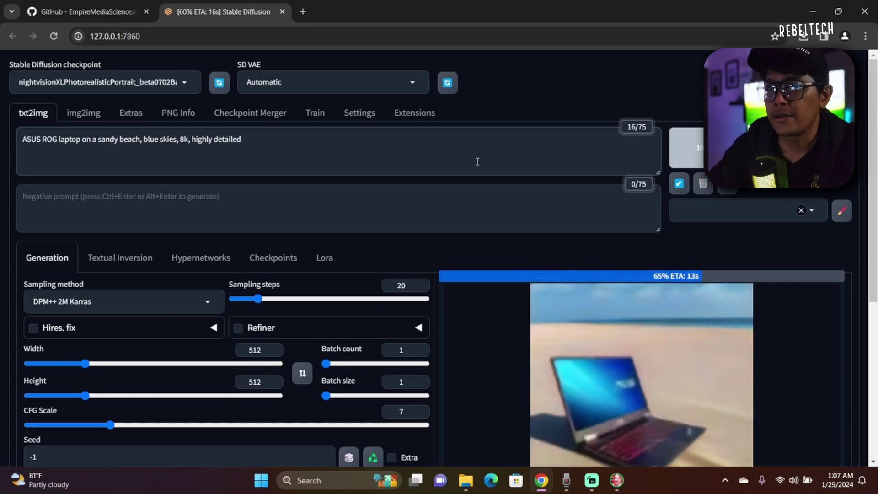
# View the dark ASUS laptop with red-lit keyboard at full size, then close it.
pyautogui.scroll(-1, 477, 161)
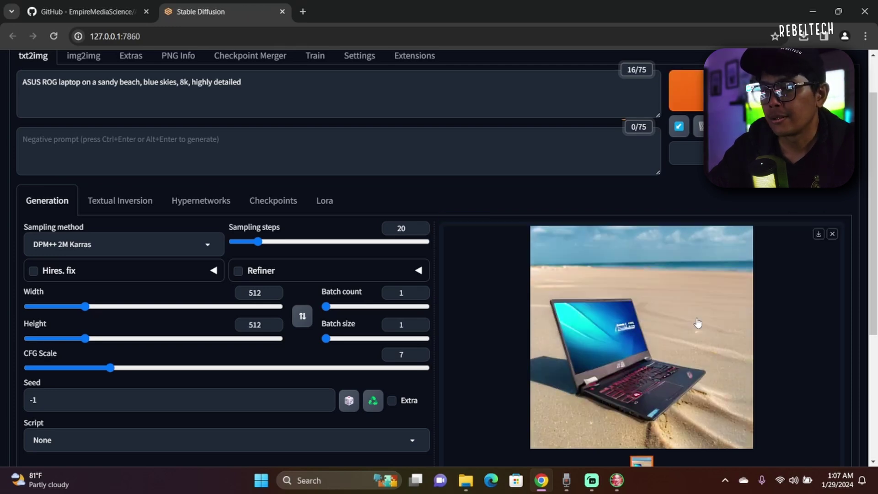
pyautogui.click(697, 323)
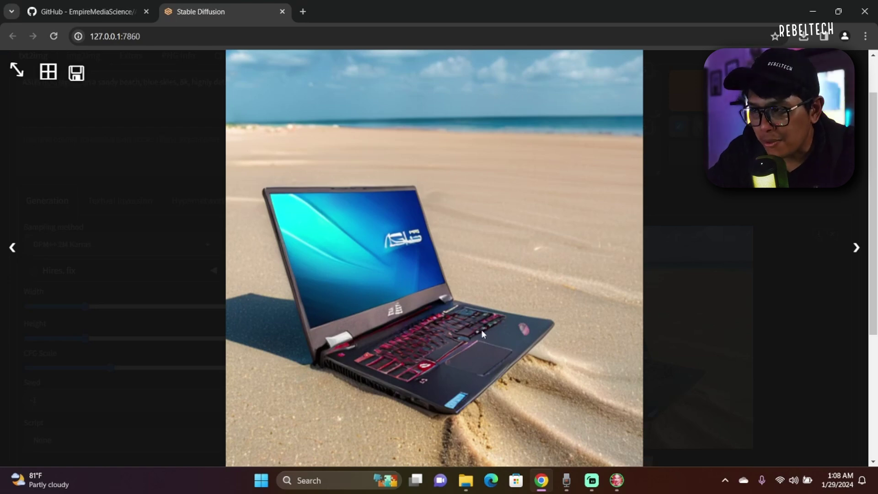
pyautogui.click(733, 344)
pyautogui.scroll(2, 217, 224)
pyautogui.click(82, 79)
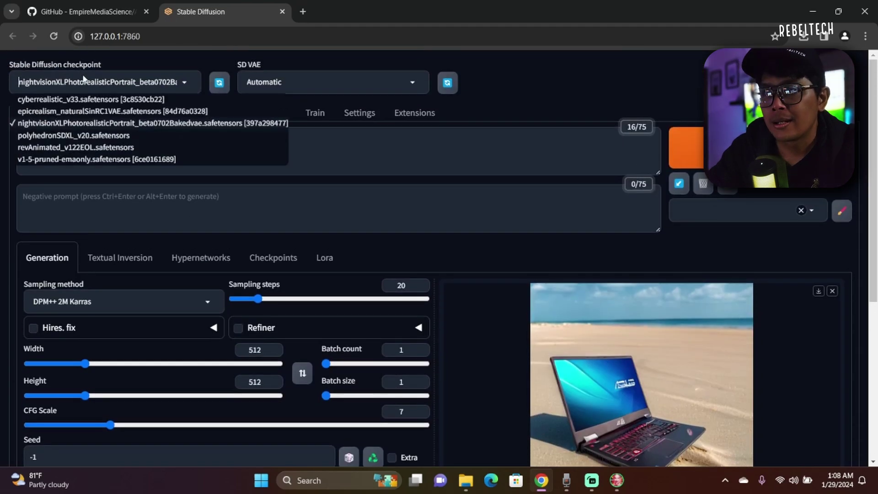
# Load polyhedronSDXL_v20.safetensors from the checkpoint list and start generating.
pyautogui.click(40, 136)
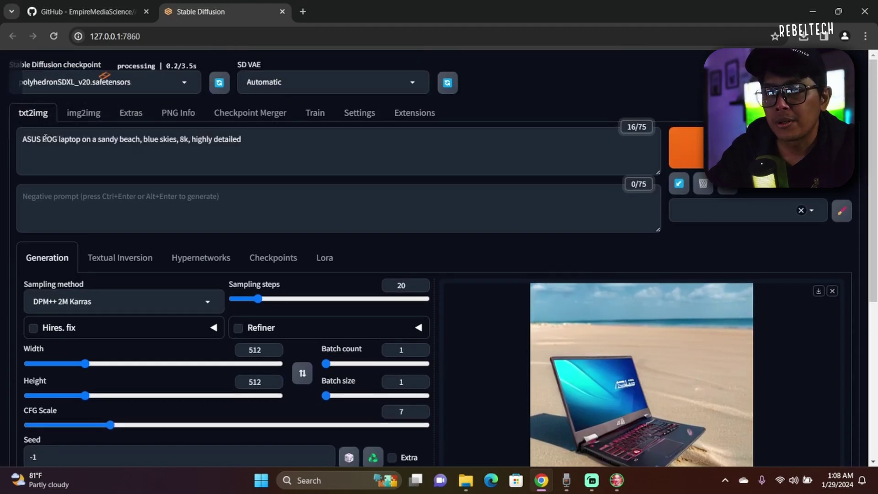
pyautogui.click(686, 147)
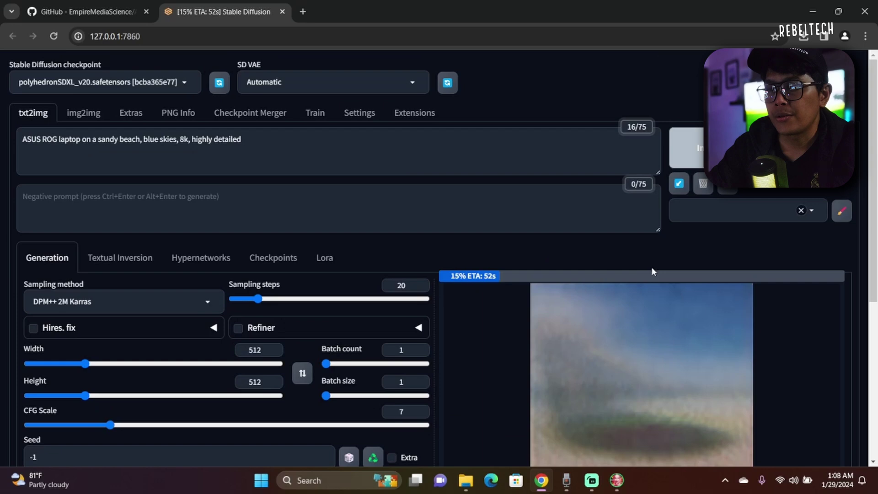
pyautogui.scroll(-3, 652, 268)
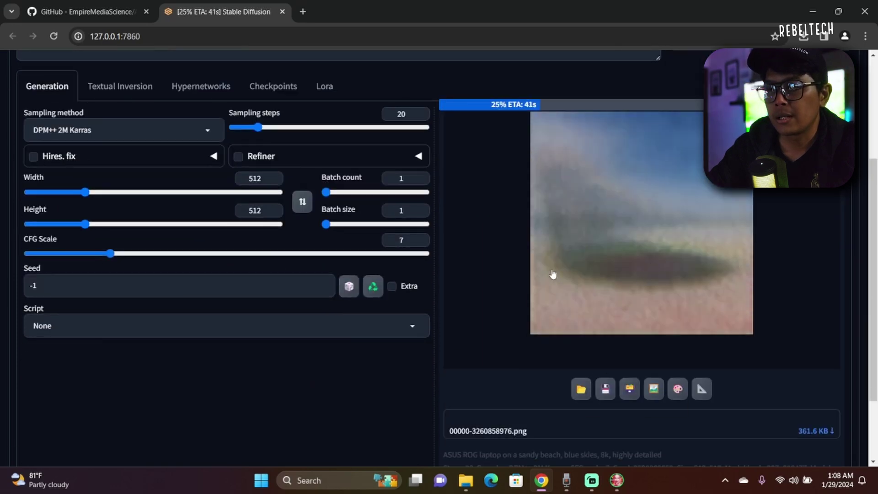
# Open the 2024-01-29 output folder and show its three laptop images as large icons.
pyautogui.moveTo(466, 480)
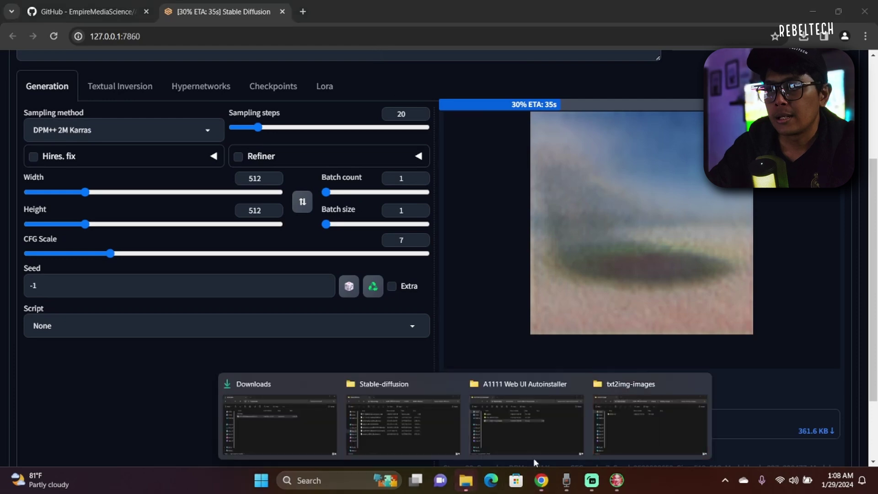
pyautogui.click(636, 441)
pyautogui.doubleClick(274, 219)
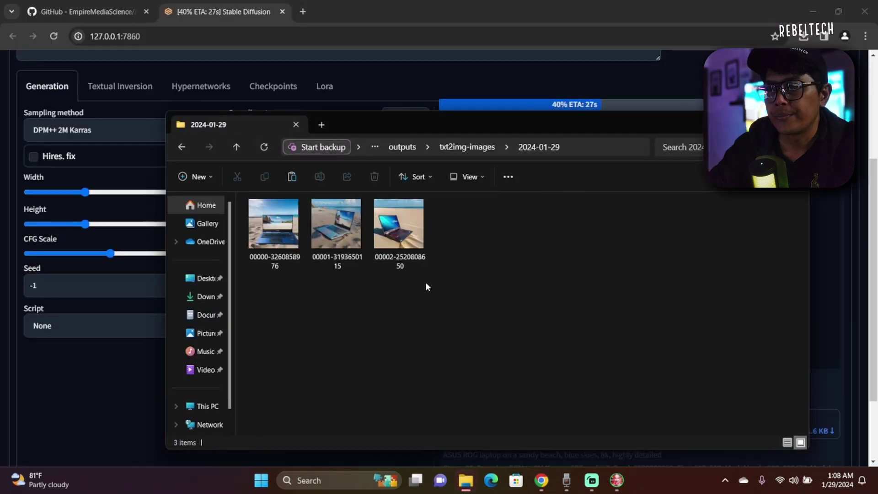
pyautogui.rightClick(571, 281)
pyautogui.moveTo(639, 110)
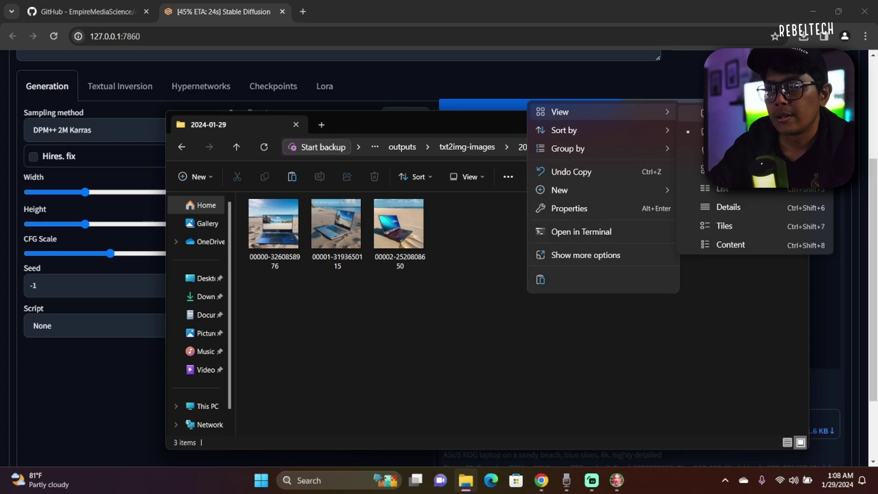
pyautogui.click(727, 130)
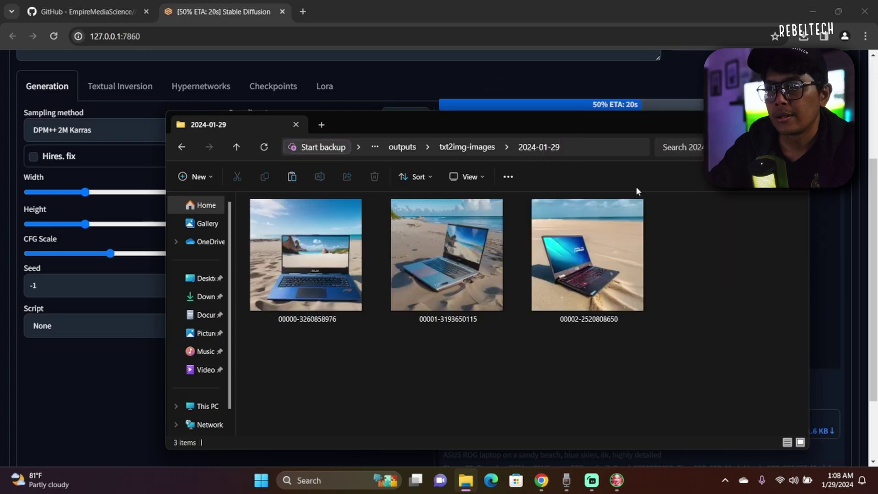
pyautogui.click(874, 220)
pyautogui.scroll(1, 873, 219)
pyautogui.scroll(2, 558, 224)
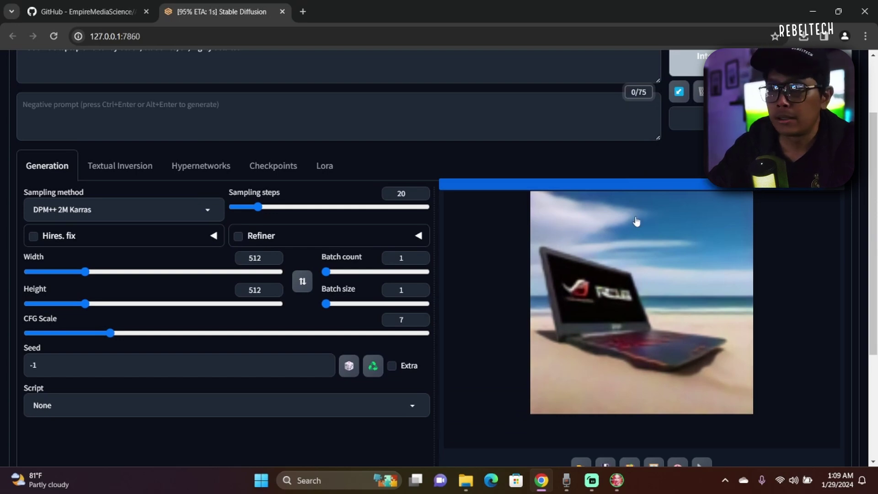
# Check the checkpoint list and dismiss it, keeping polyhedronSDXL_v20 selected.
pyautogui.scroll(2, 636, 222)
pyautogui.click(102, 83)
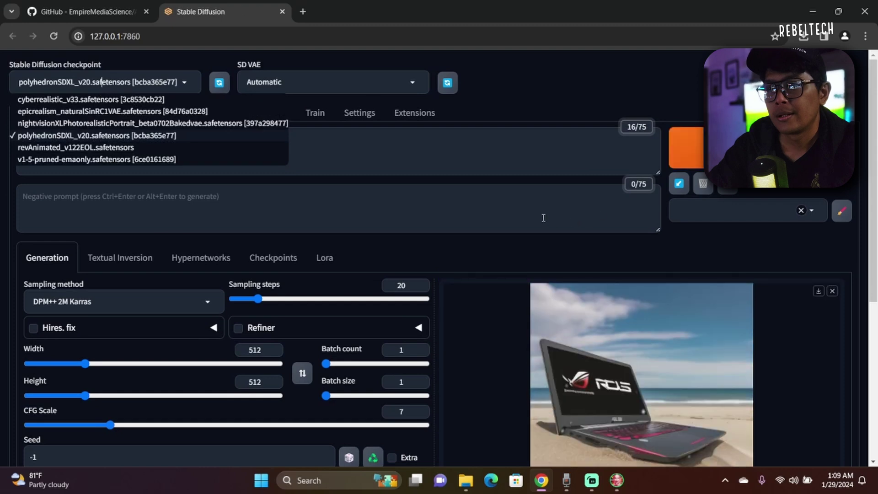
pyautogui.click(545, 210)
# View the finished dark ROG laptop image full size, then show the installed extensions.
pyautogui.scroll(-3, 528, 199)
pyautogui.click(572, 247)
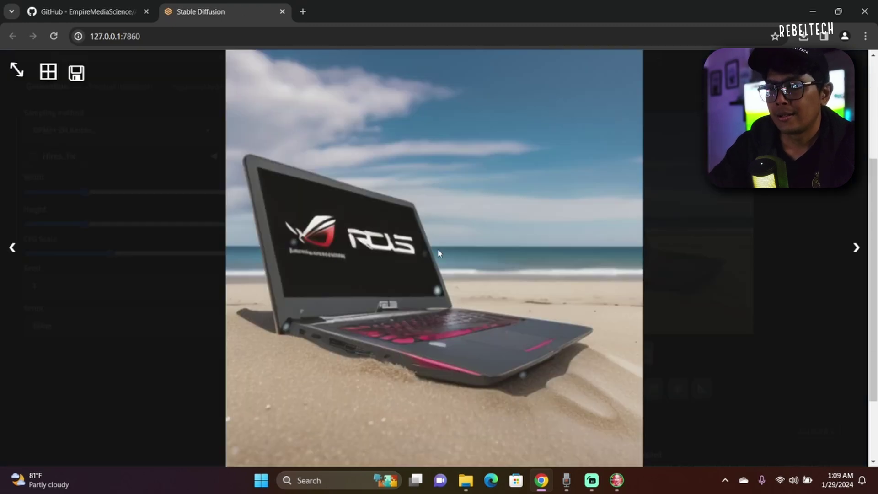
pyautogui.click(784, 290)
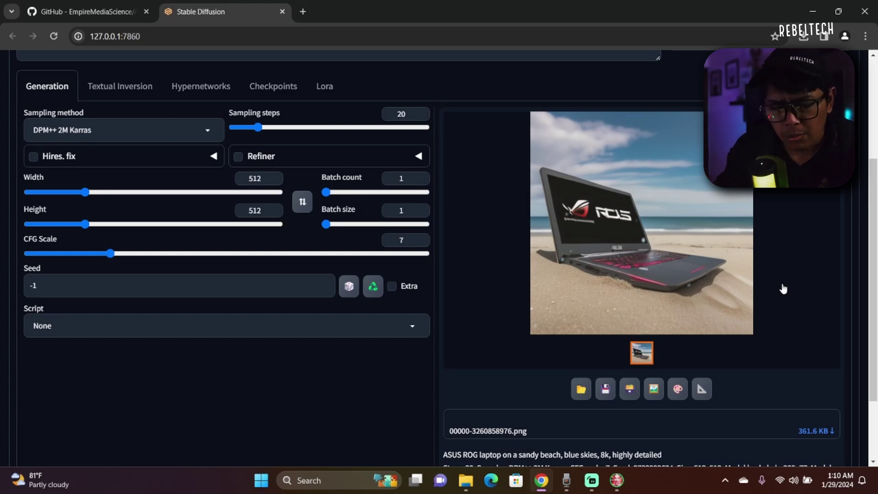
pyautogui.scroll(4, 784, 289)
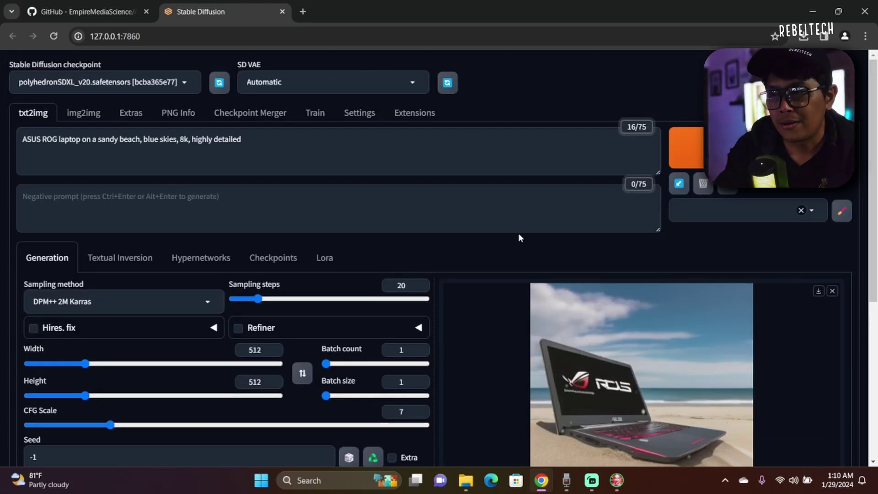
pyautogui.click(415, 112)
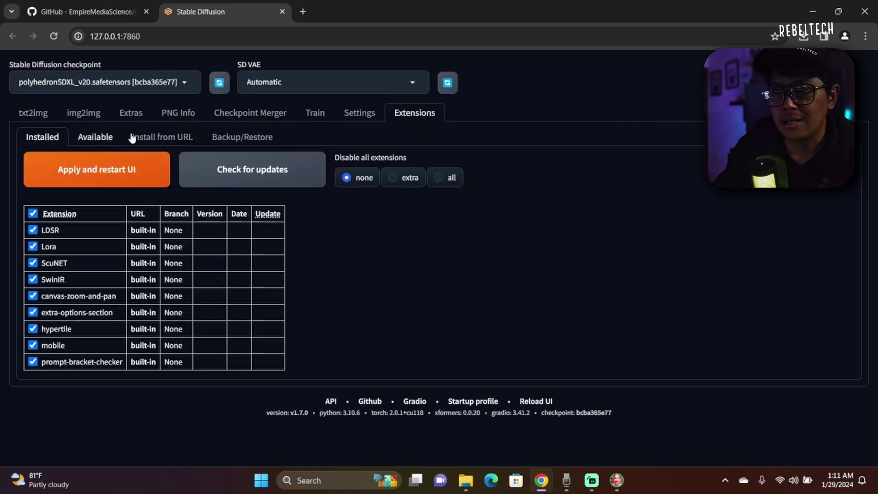
# Go back to the txt2img tab showing the polyhedronSDXL_v20 ROG beach laptop image.
pyautogui.click(32, 114)
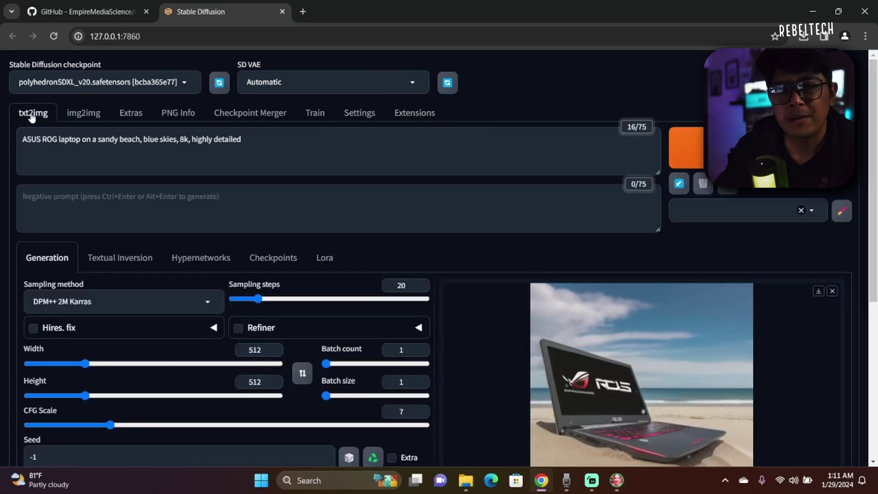